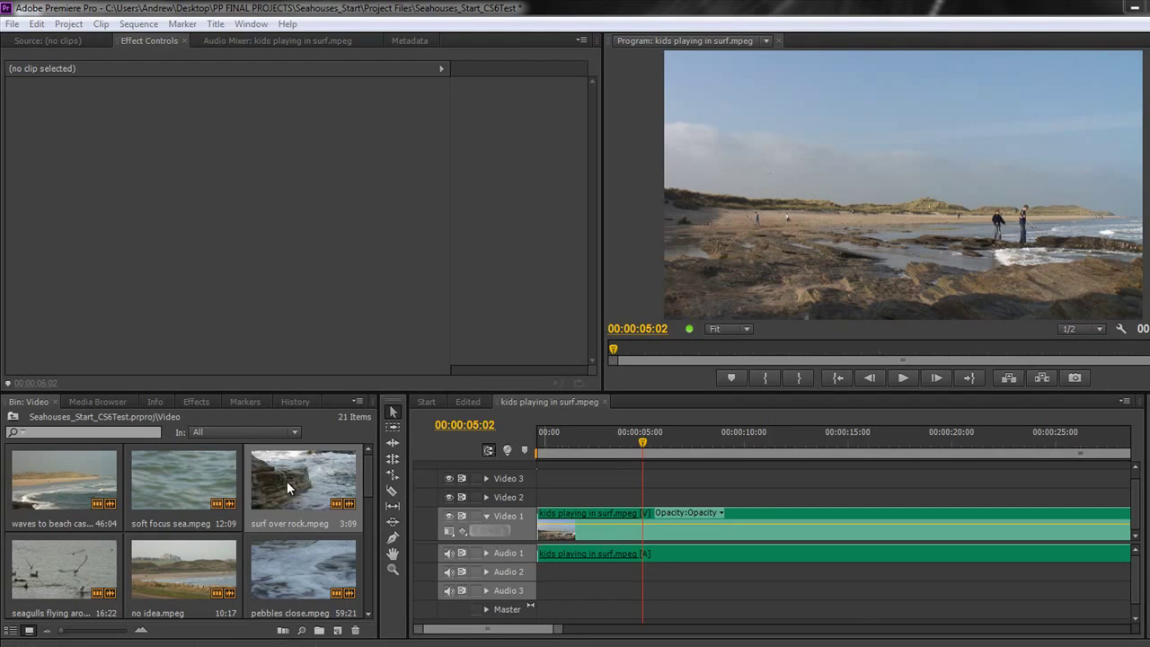
Put surf over rock.mpeg on Video 2 and shrink it to a top-left inset at scale 28.5
left_click_drag(286, 481, 654, 497)
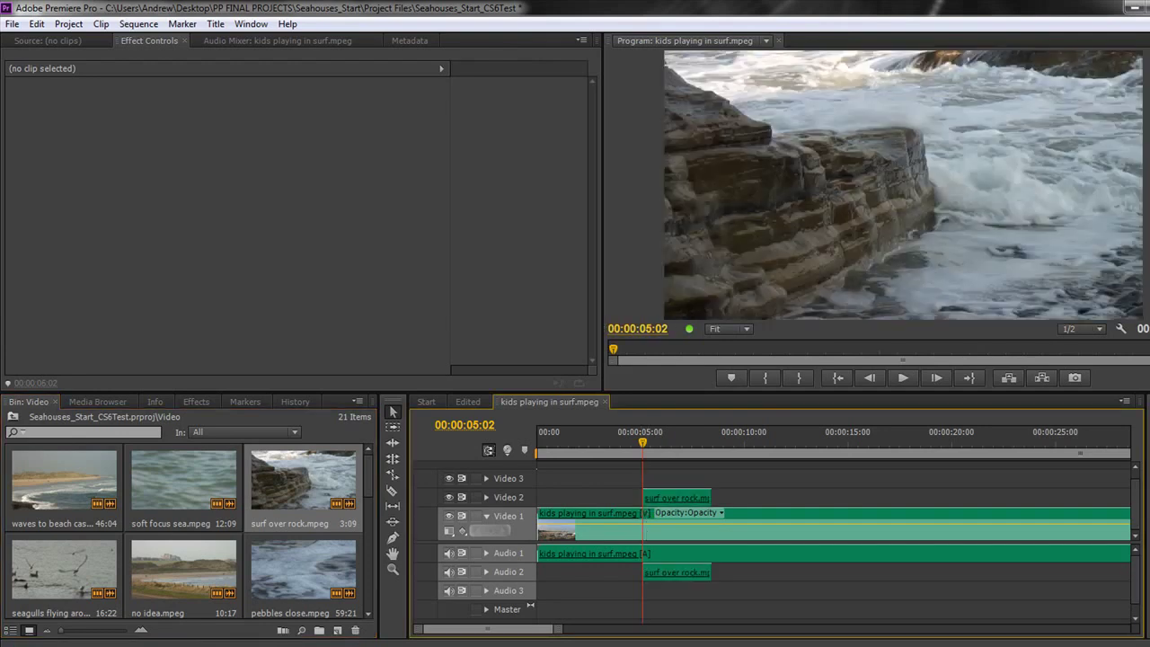
left_click(672, 497)
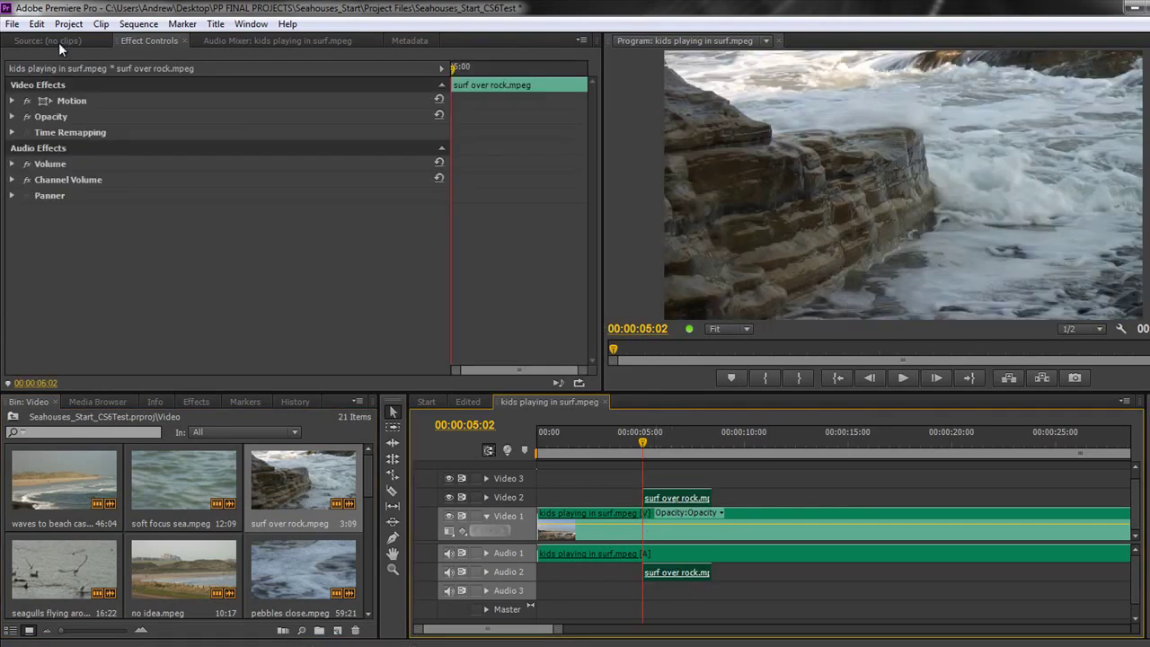
left_click(68, 101)
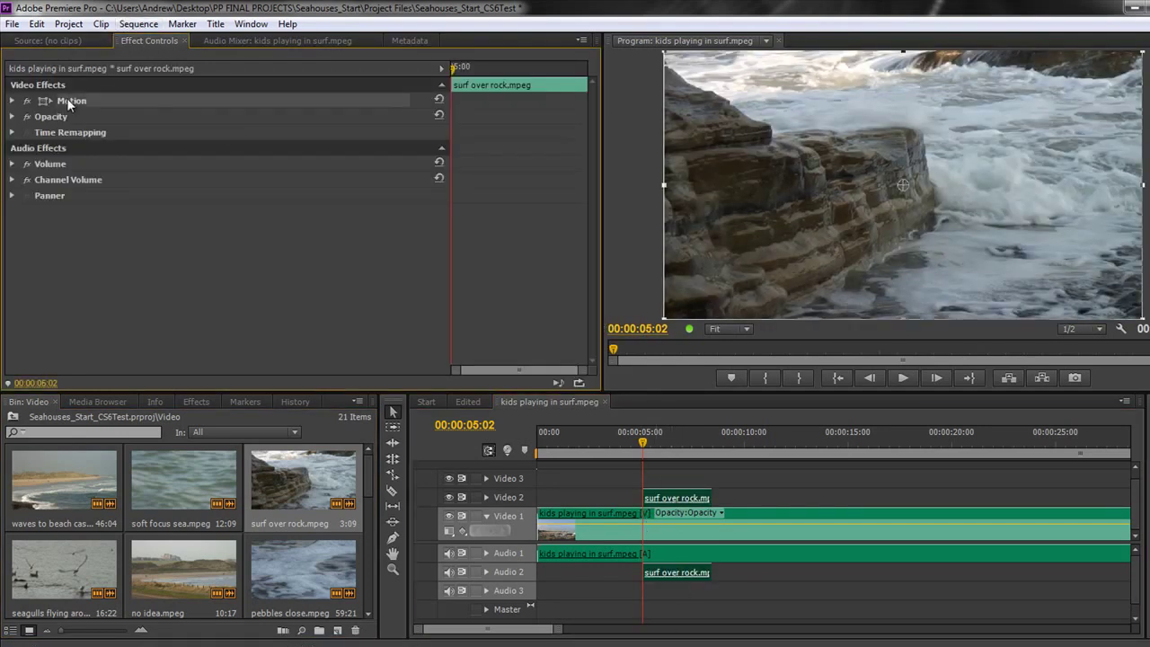
left_click_drag(660, 316, 835, 222)
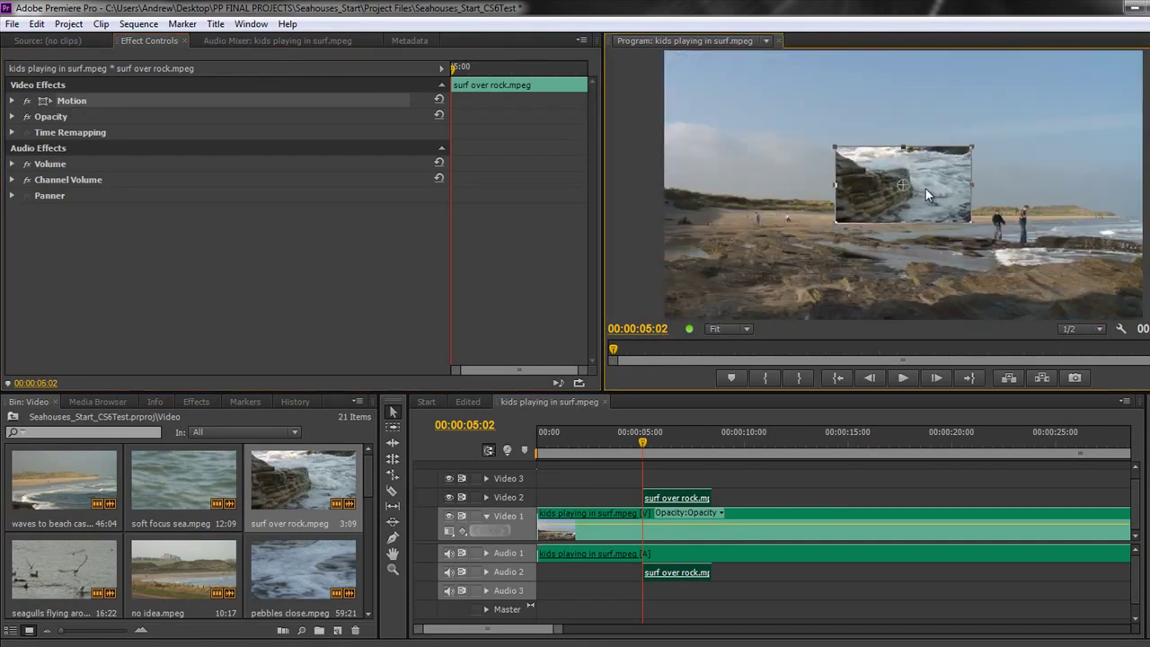
left_click_drag(928, 192, 793, 132)
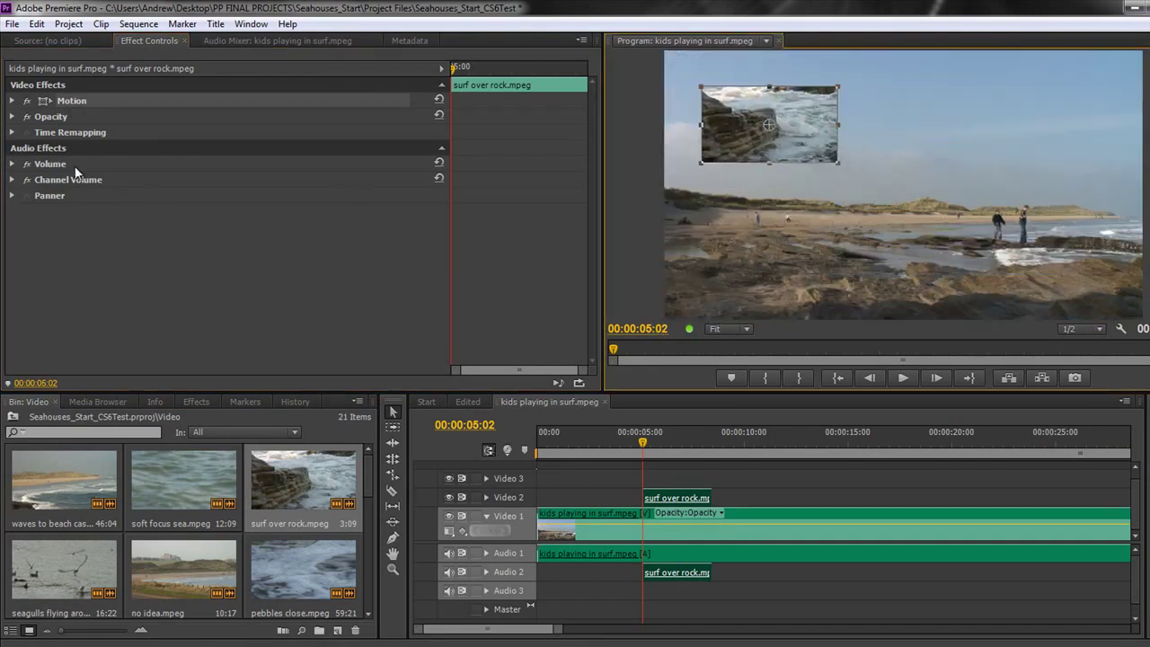
Add a Rotation keyframe to the inset and move the playhead near the clip's end
left_click(13, 101)
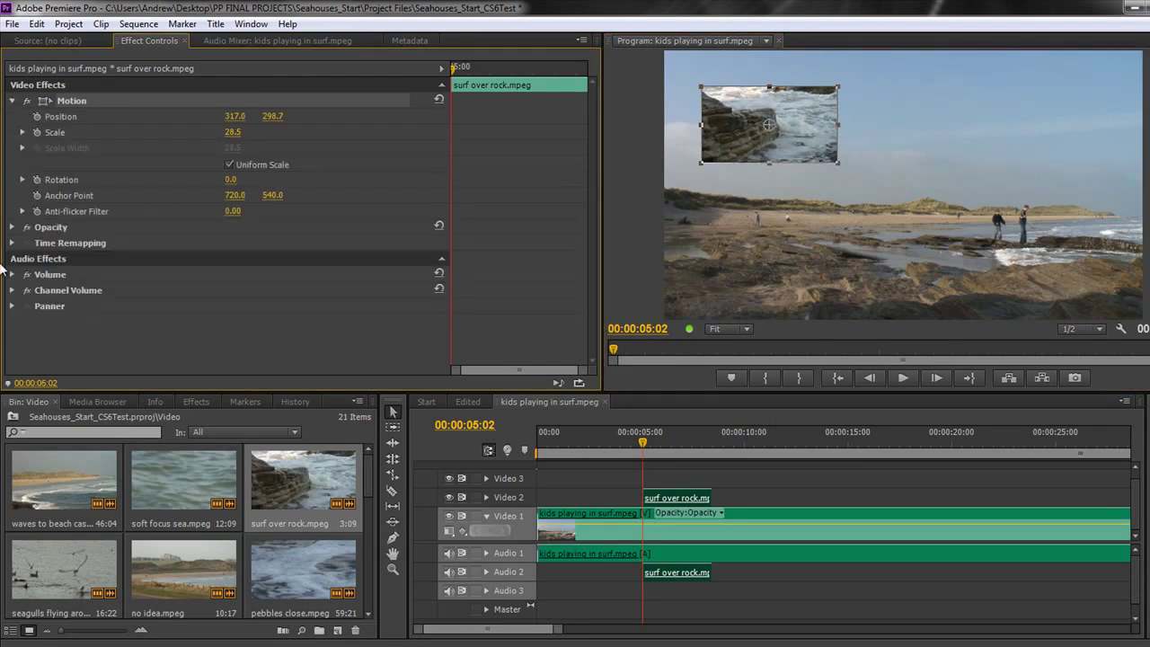
left_click(36, 179)
left_click_drag(631, 451, 713, 455)
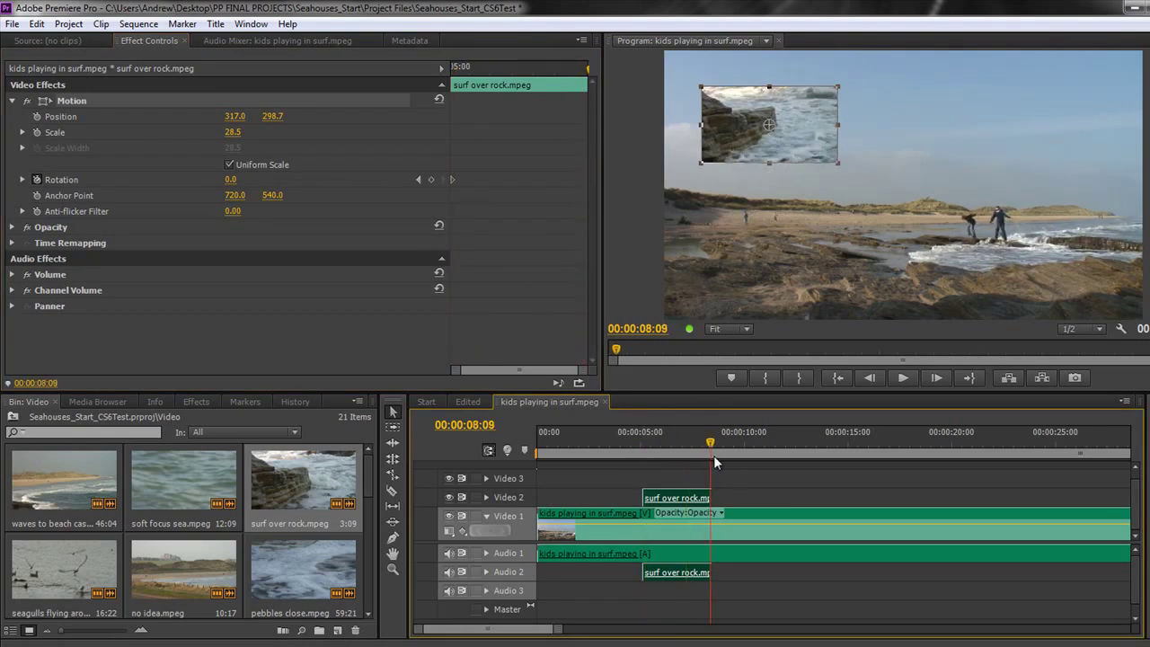
Set the end Rotation to about one full 360° turn, then scrub back to preview the spin
left_click(232, 180)
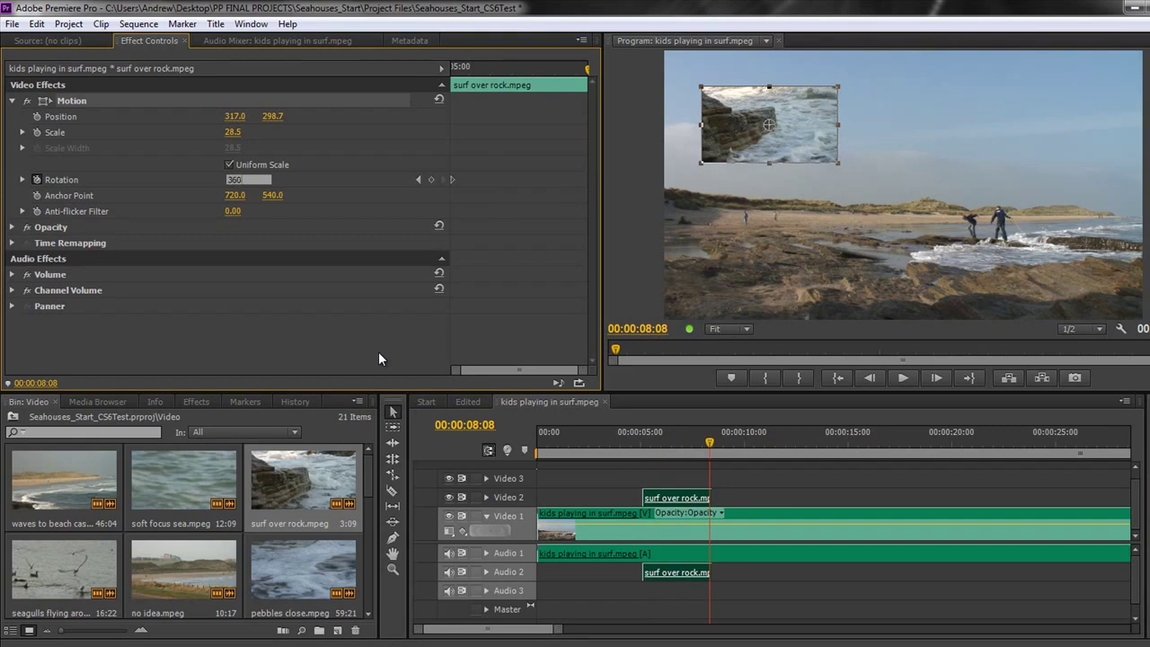
key("Return")
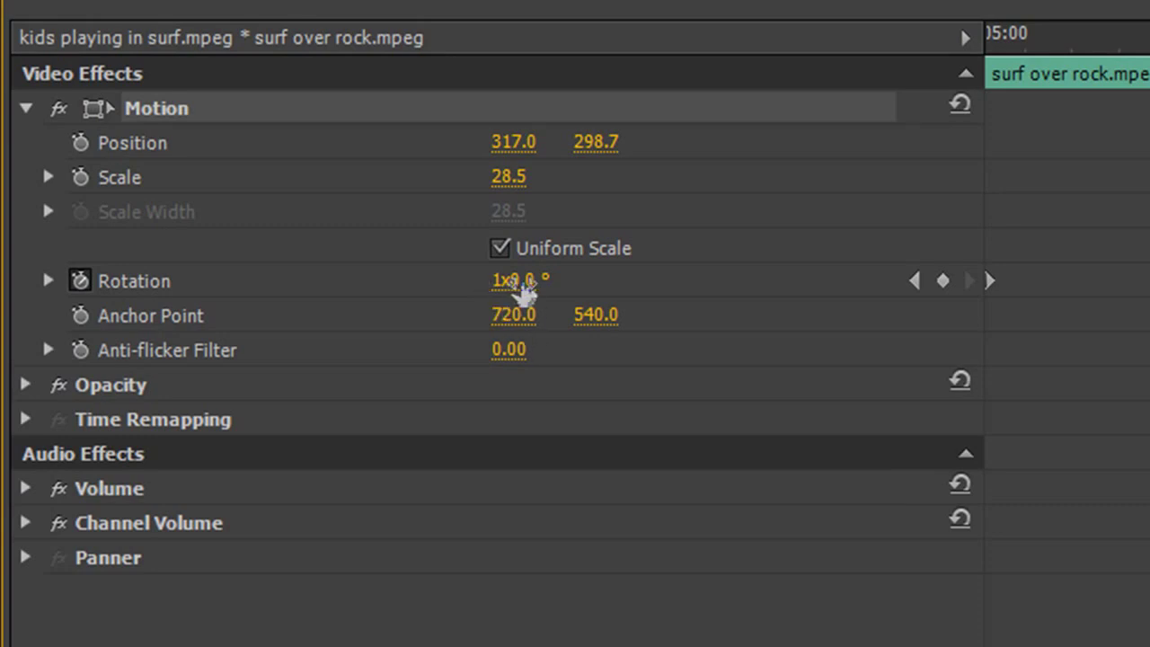
left_click_drag(524, 290, 1144, 462)
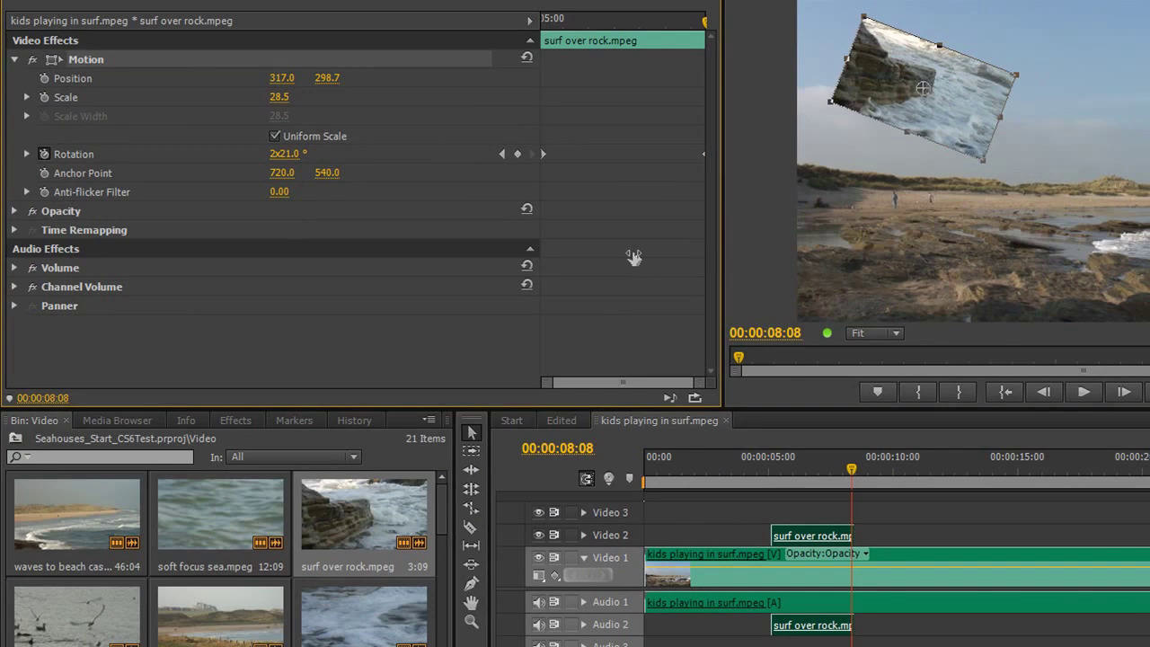
left_click_drag(634, 257, 288, 293)
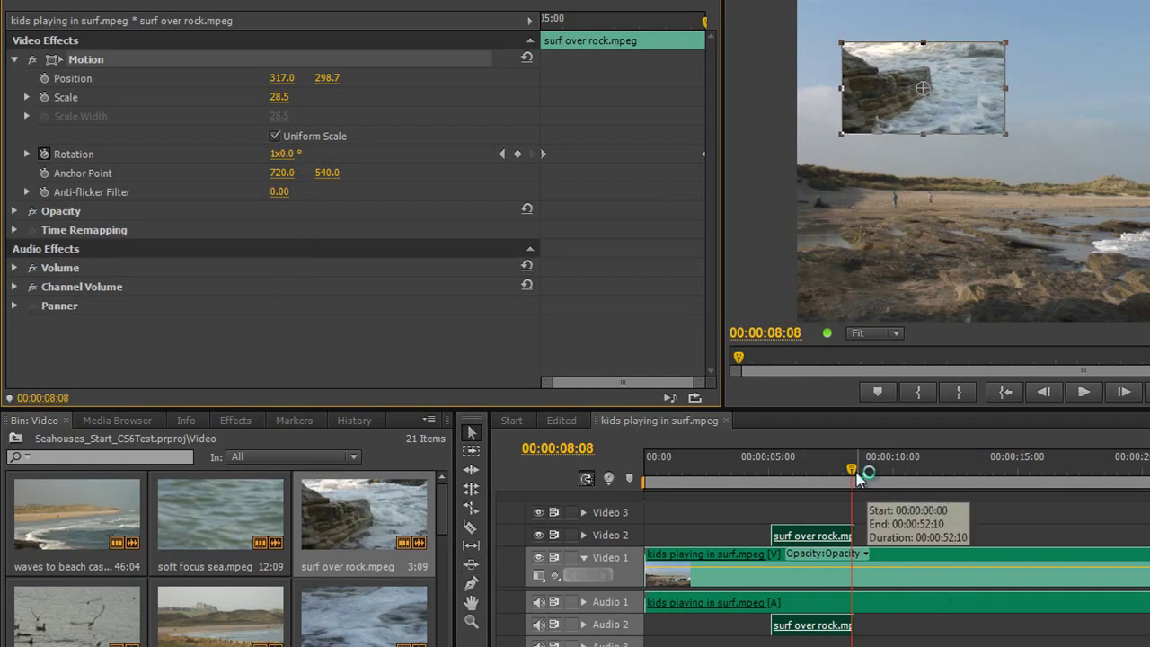
mouse_move(848, 471)
left_mouse_down()
mouse_move(771, 497)
mouse_move(859, 508)
mouse_move(855, 477)
left_mouse_up()
left_click_drag(815, 518, 771, 548)
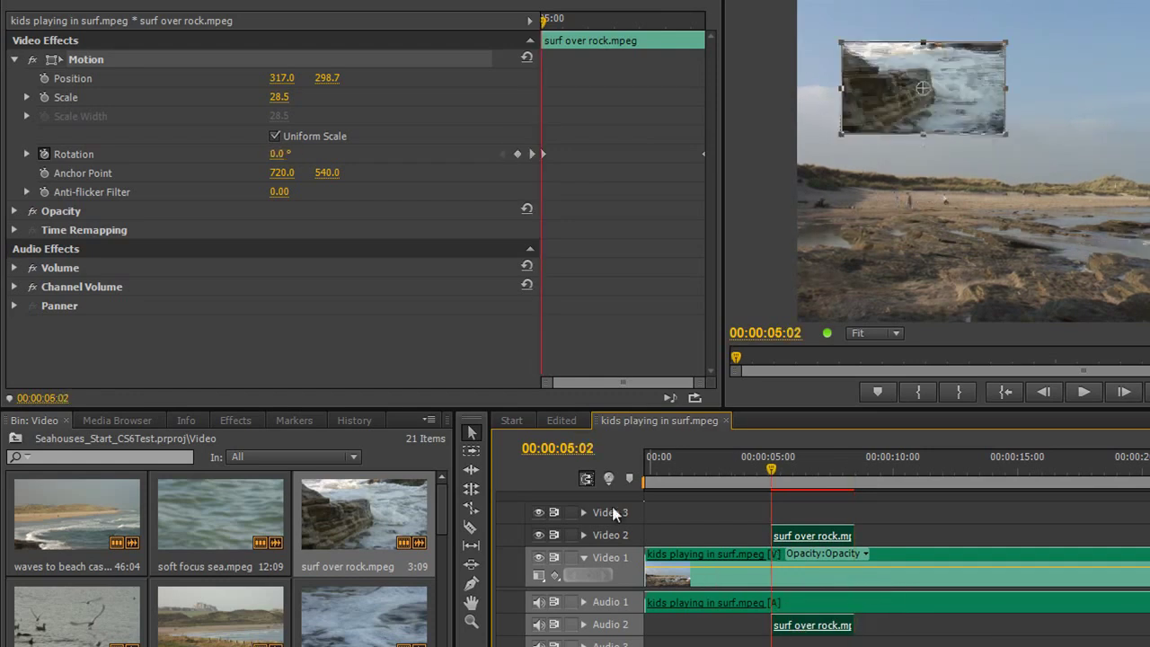
Keyframe Anchor Point from the clip's start to 21.3, 24.7 on its last frame, then preview it
left_click(43, 175)
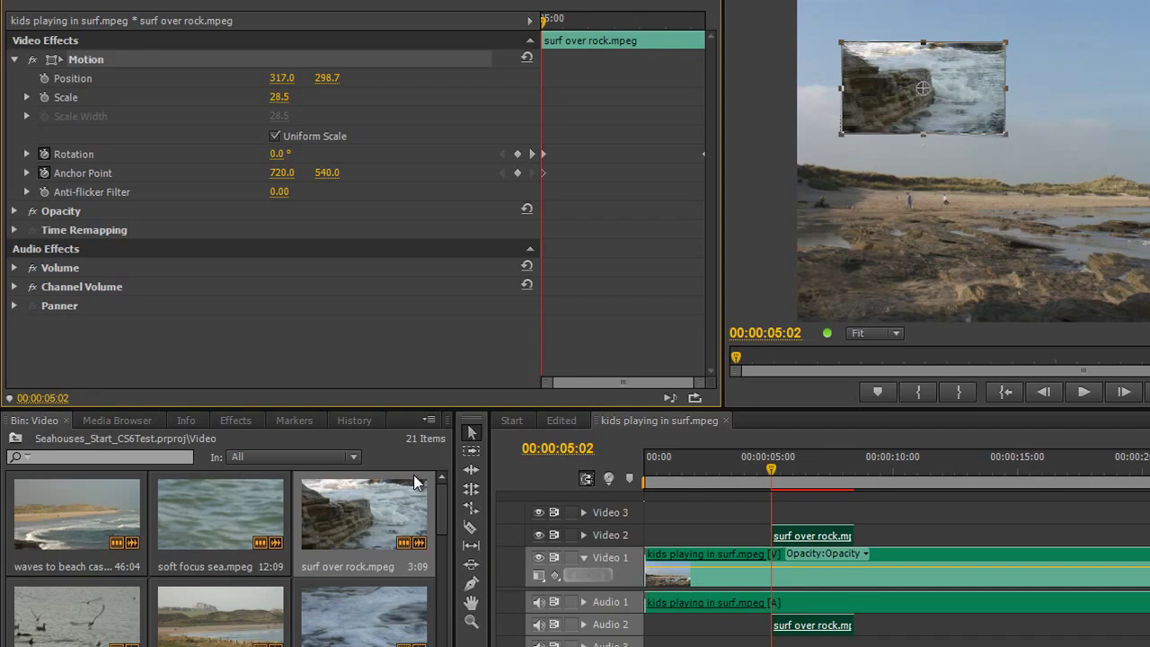
key("Down")
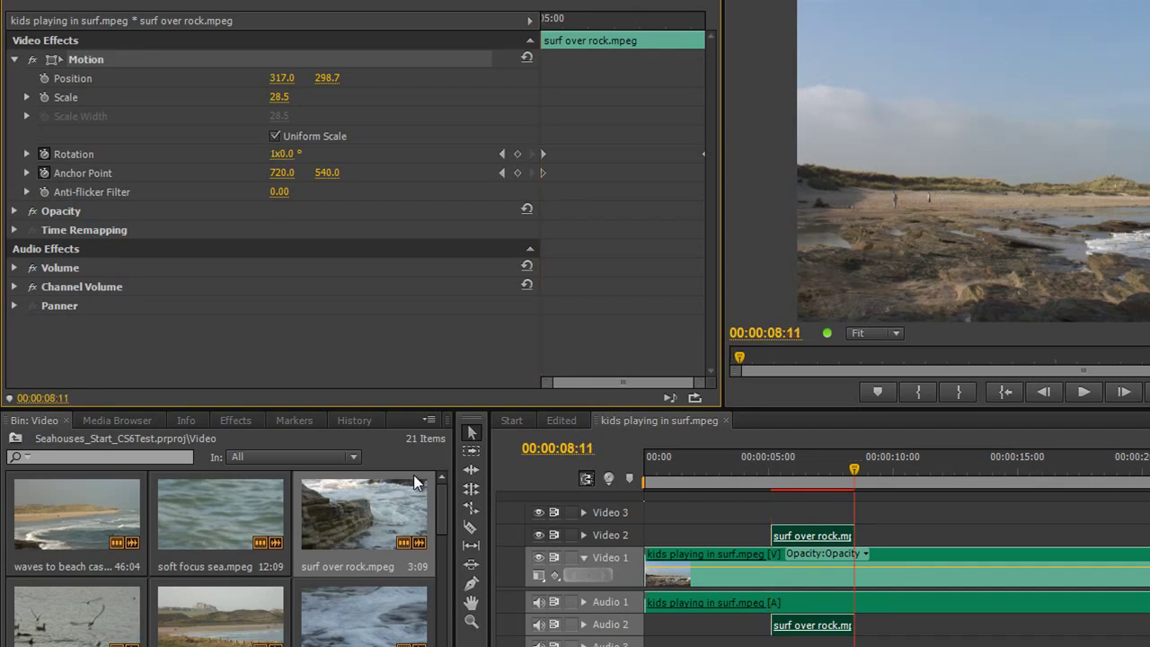
key("Left")
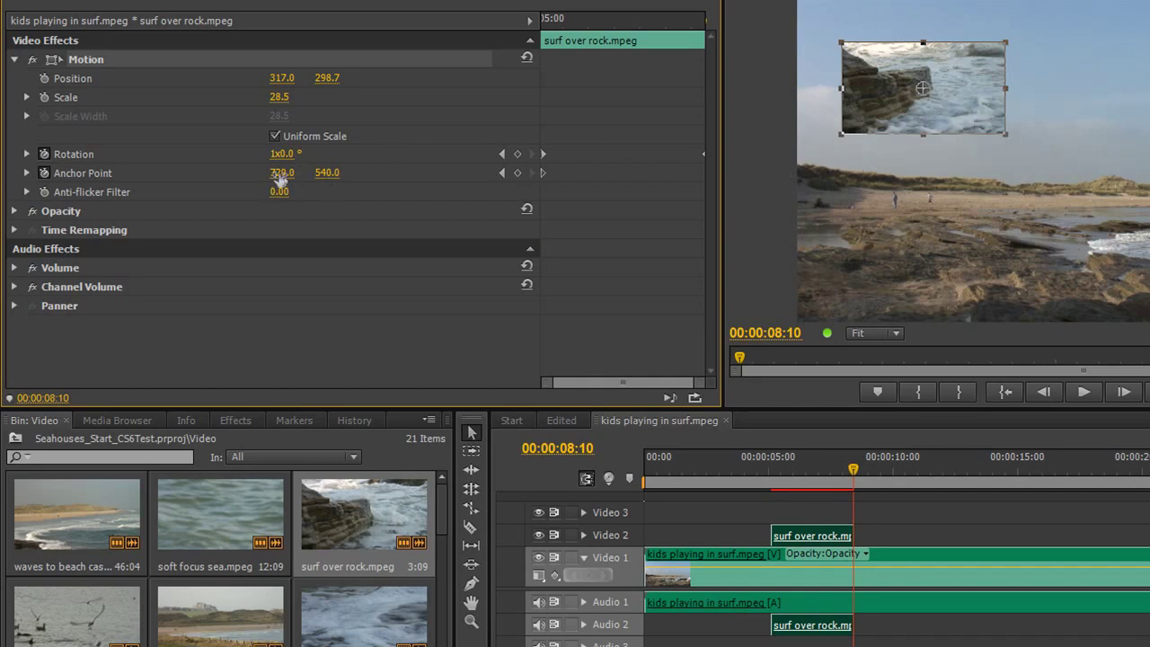
left_click_drag(281, 178, 200, 185)
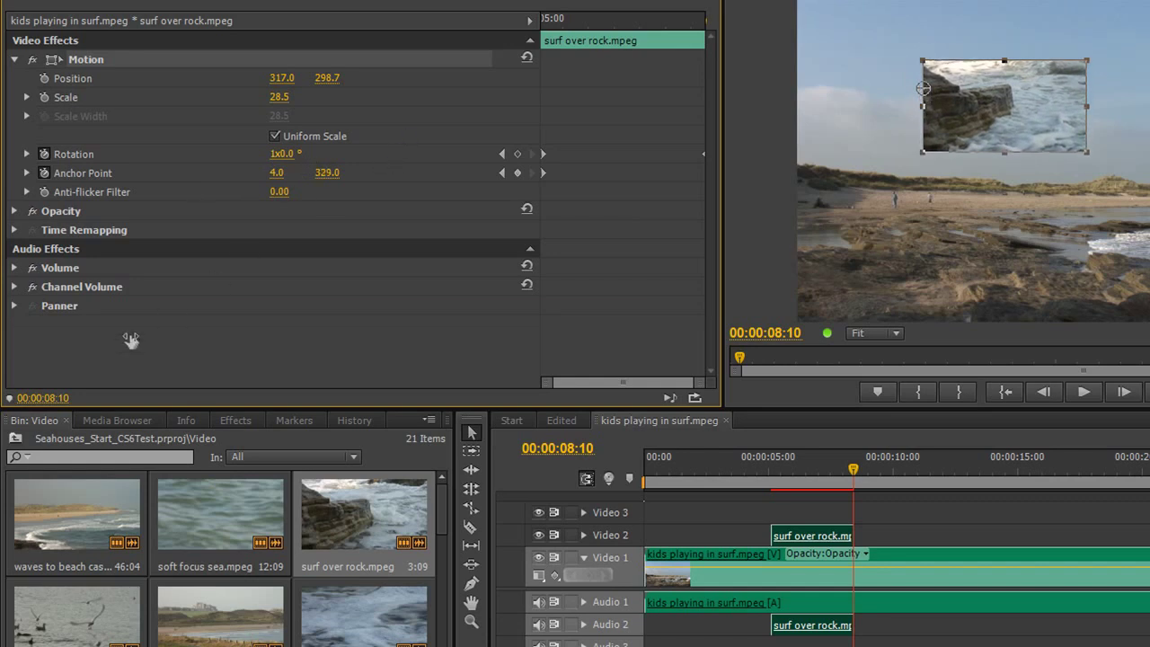
left_click_drag(131, 340, 186, 274)
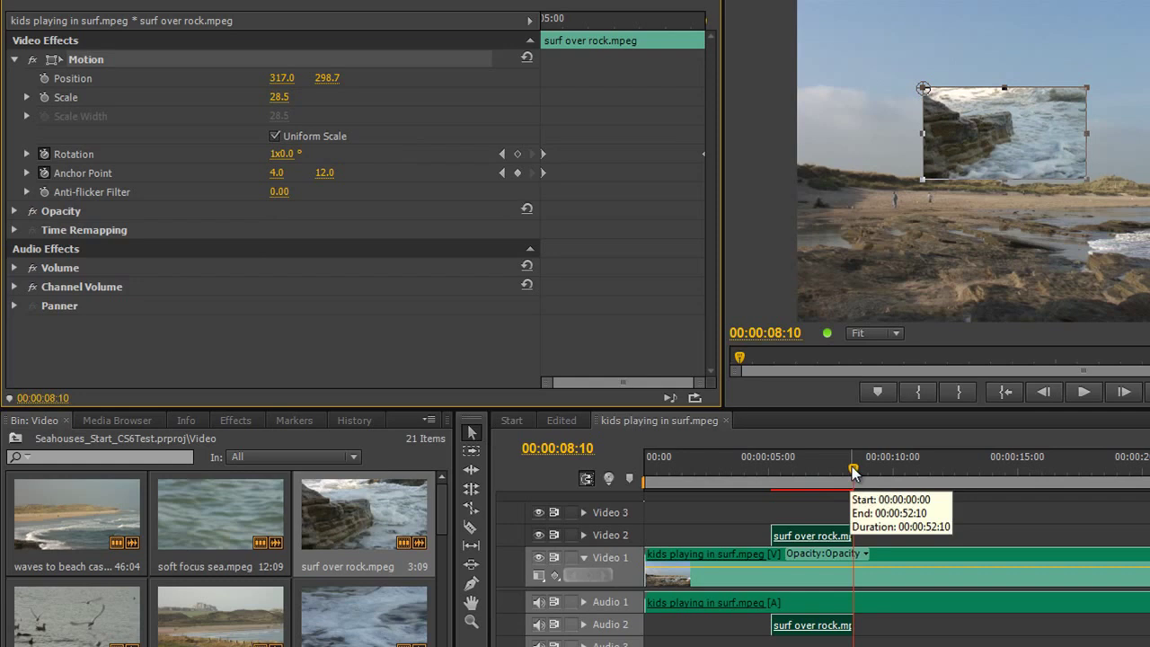
left_click_drag(853, 472, 850, 564)
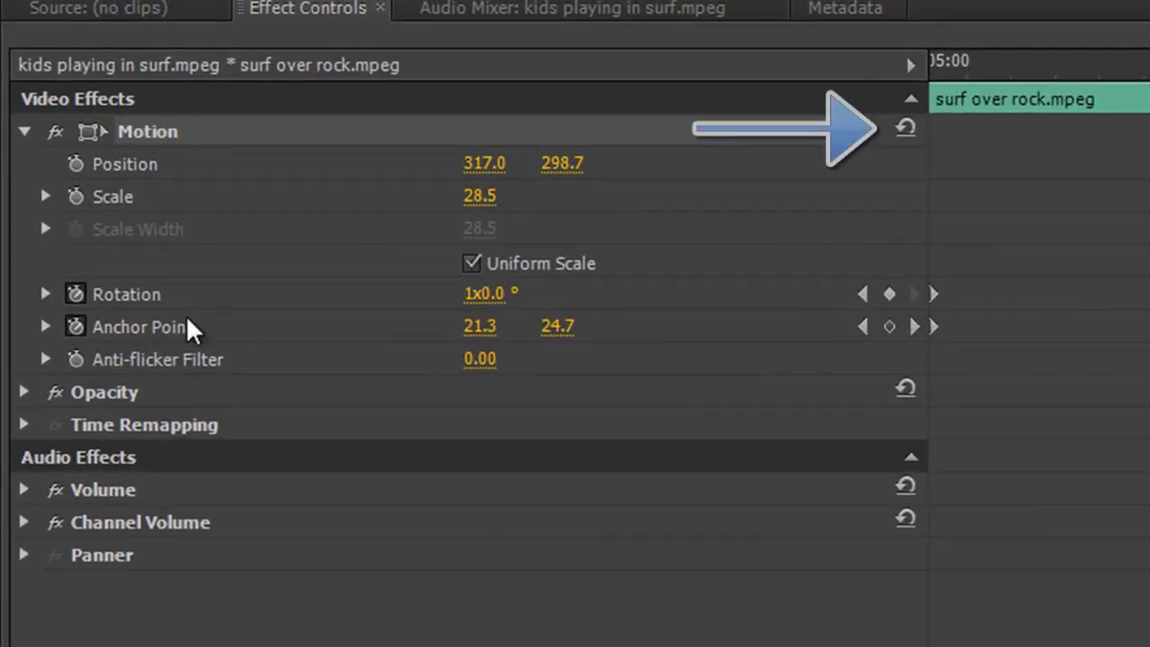
Reset Motion to defaults and delete the Rotation and Anchor Point keyframes, confirming both warnings
left_click(909, 130)
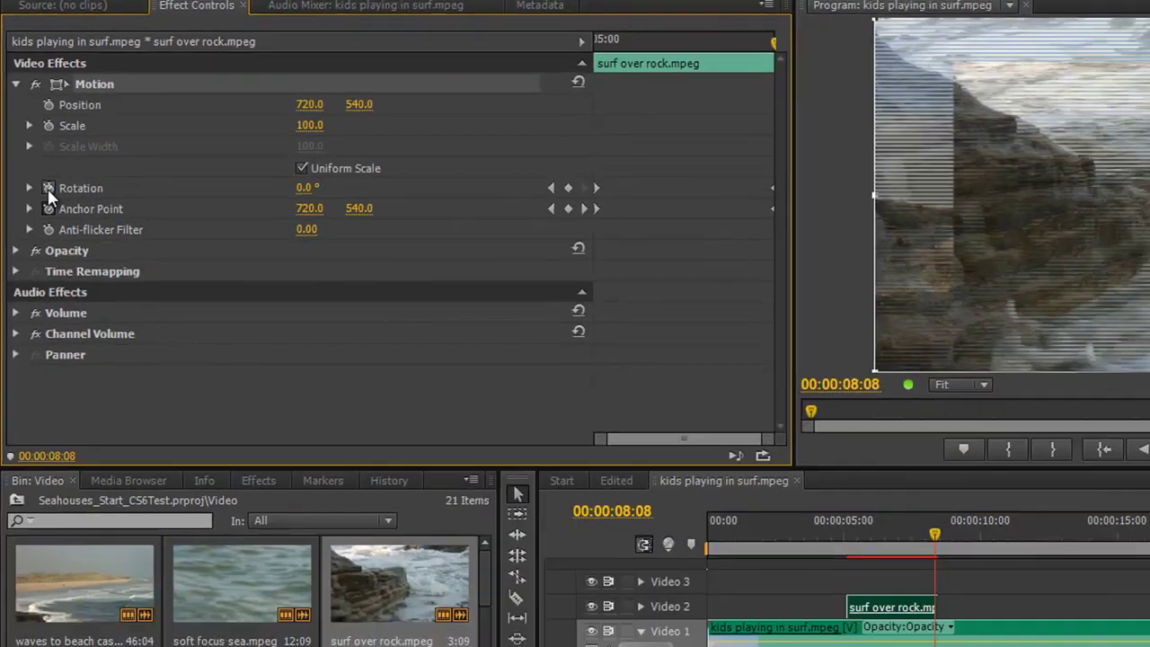
left_click(76, 326)
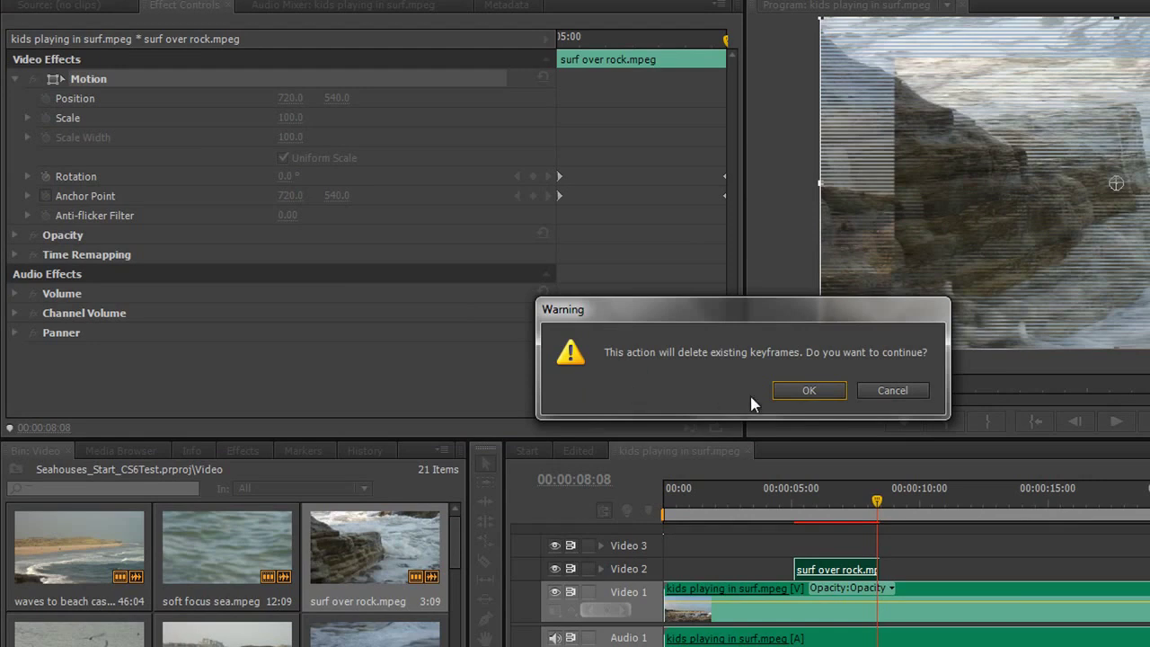
left_click(809, 390)
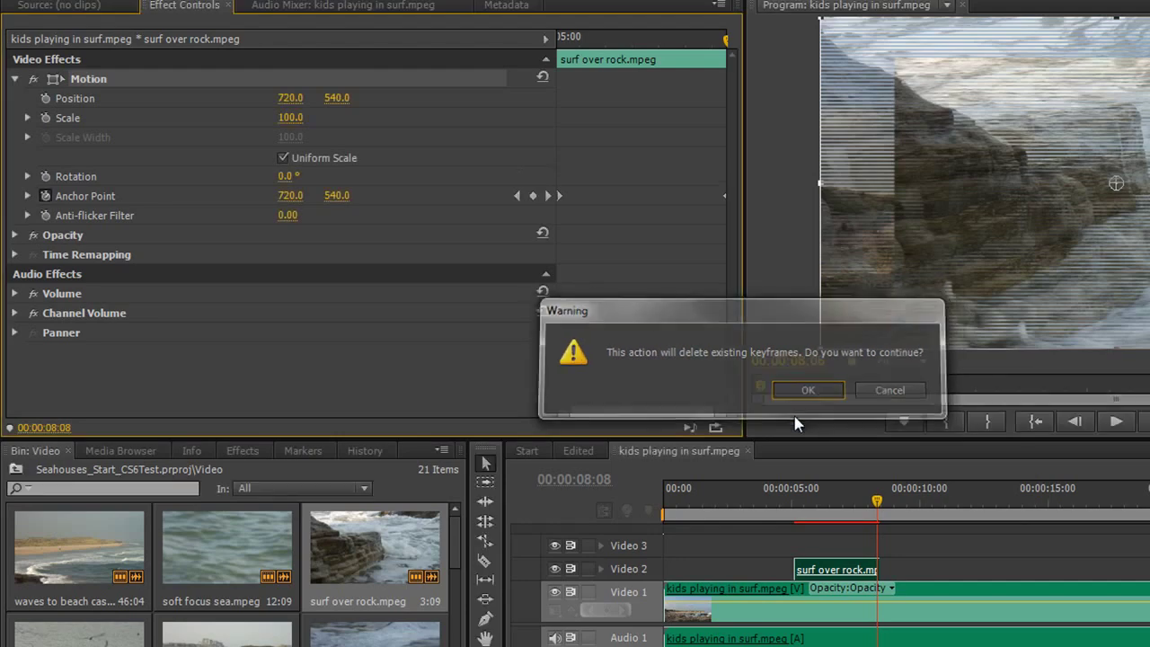
left_click(45, 194)
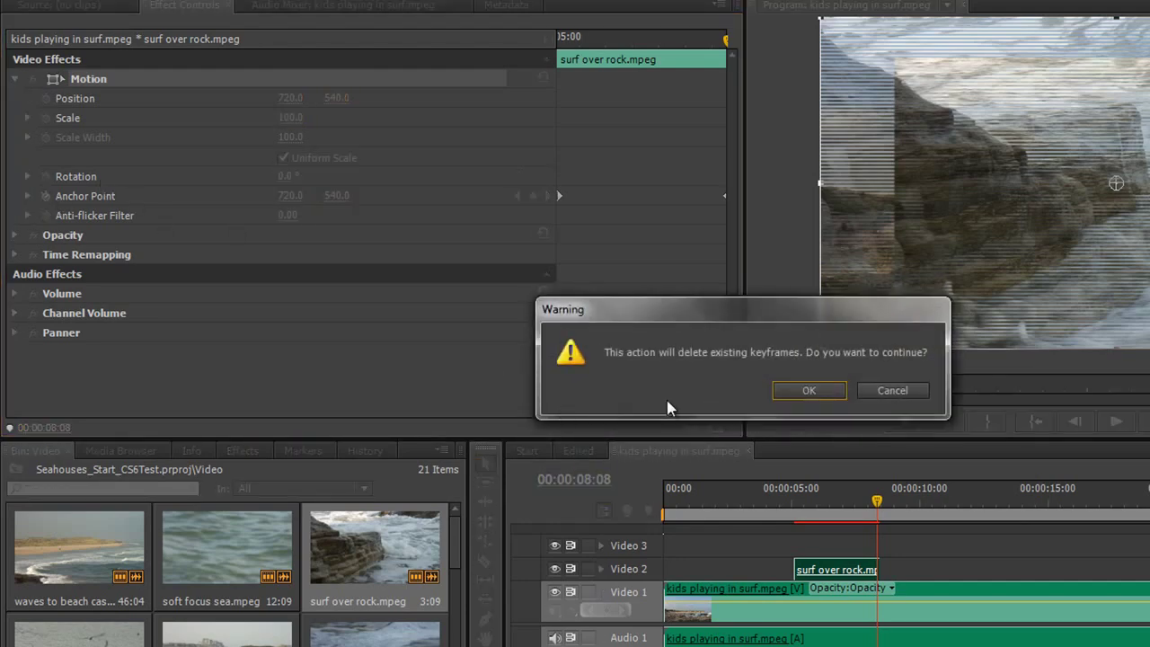
left_click(809, 390)
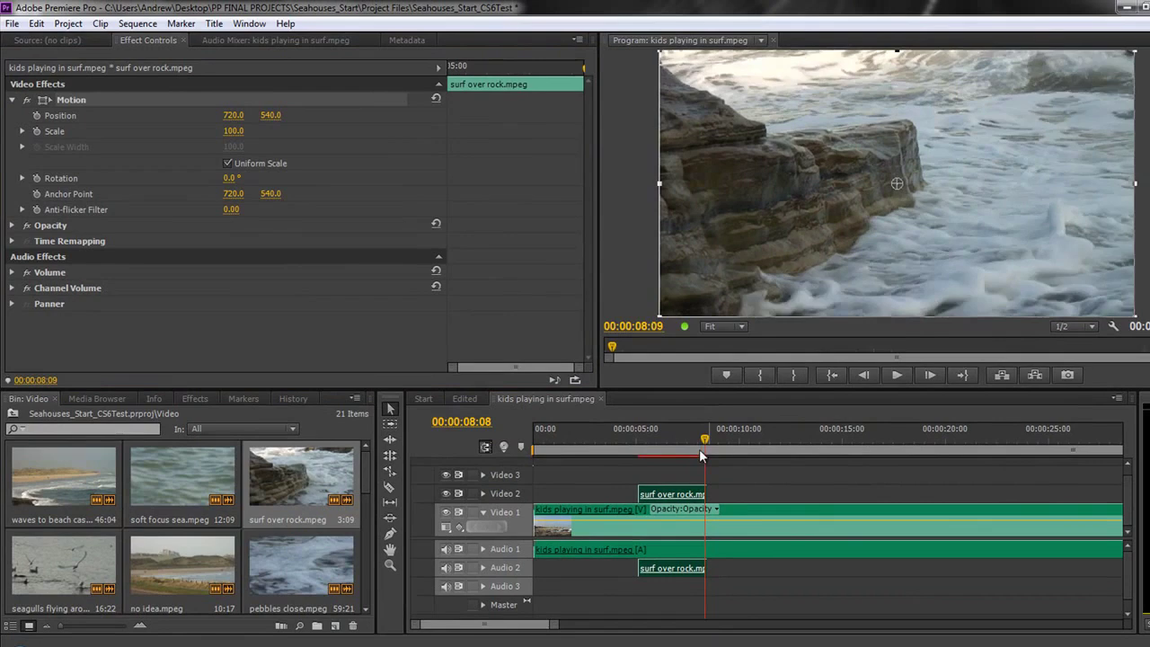
Set the inset's Anchor Point to 1440, 13 and its Scale to 20
left_click_drag(699, 448, 638, 463)
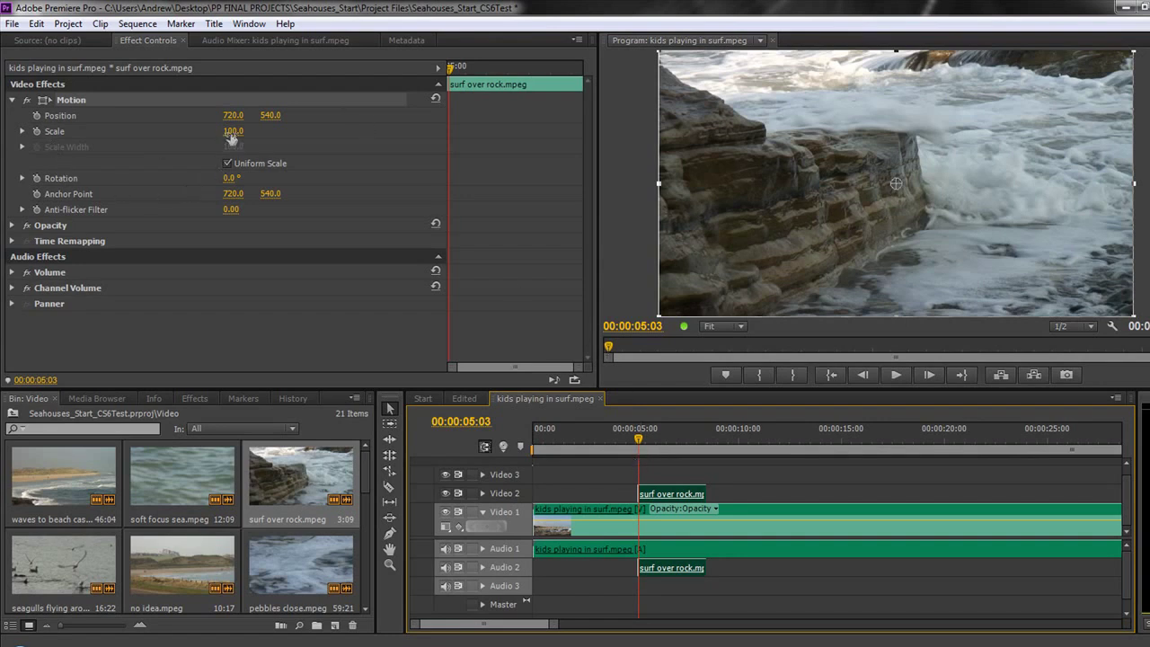
left_click_drag(233, 131, 180, 149)
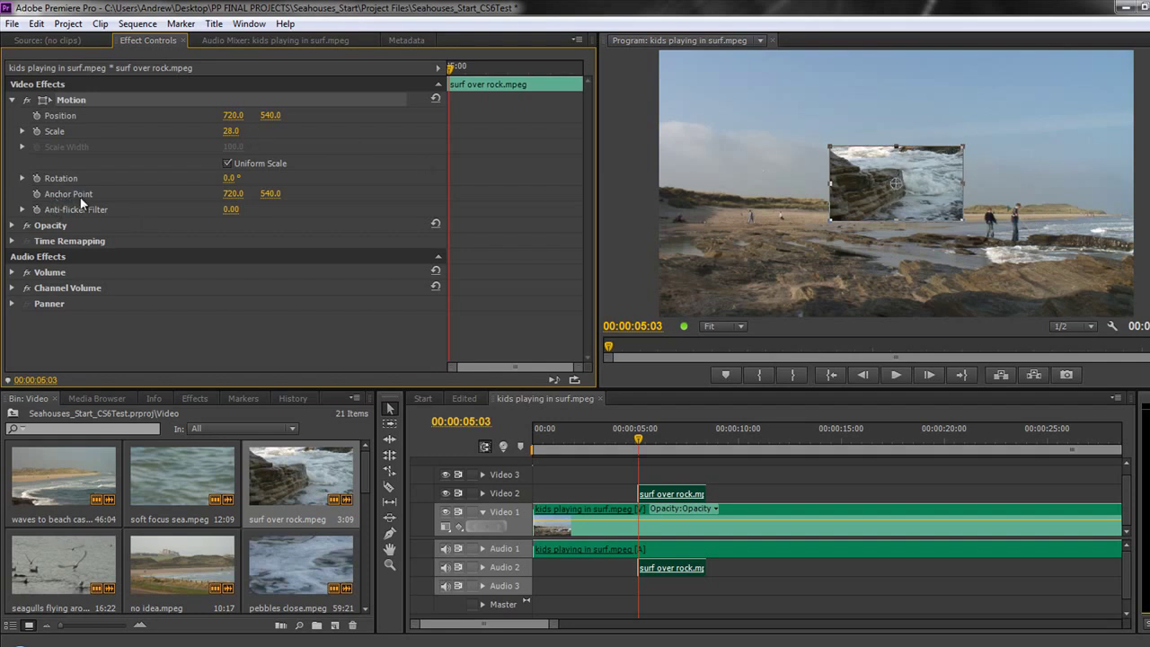
left_click_drag(232, 194, 770, 237)
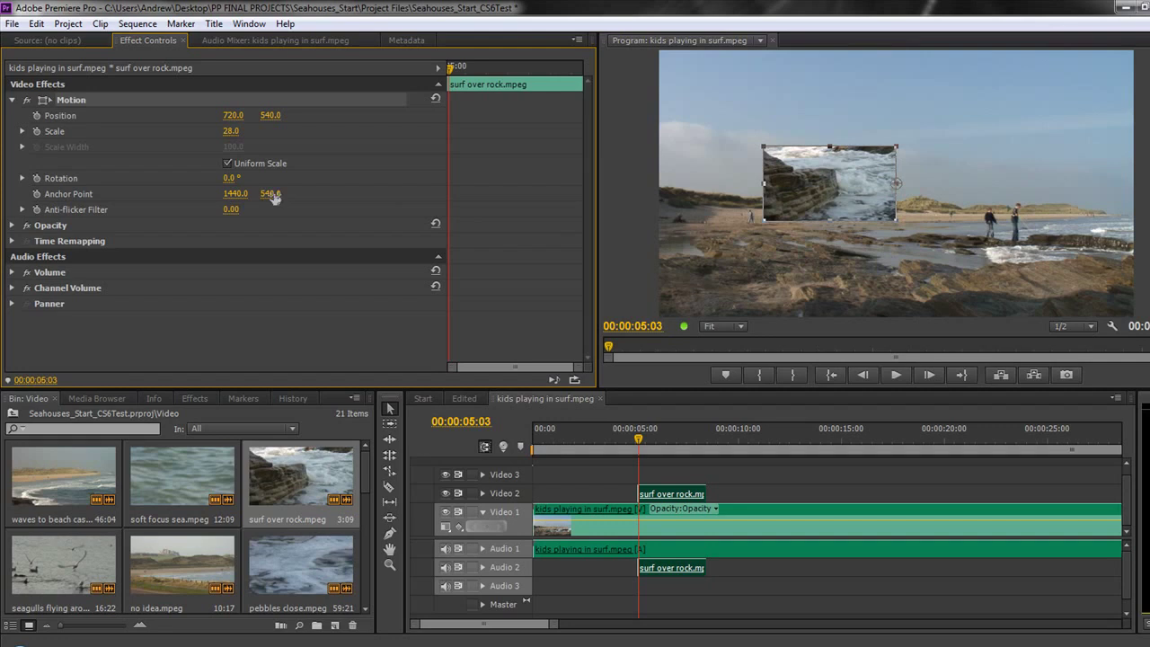
left_click_drag(272, 198, 141, 197)
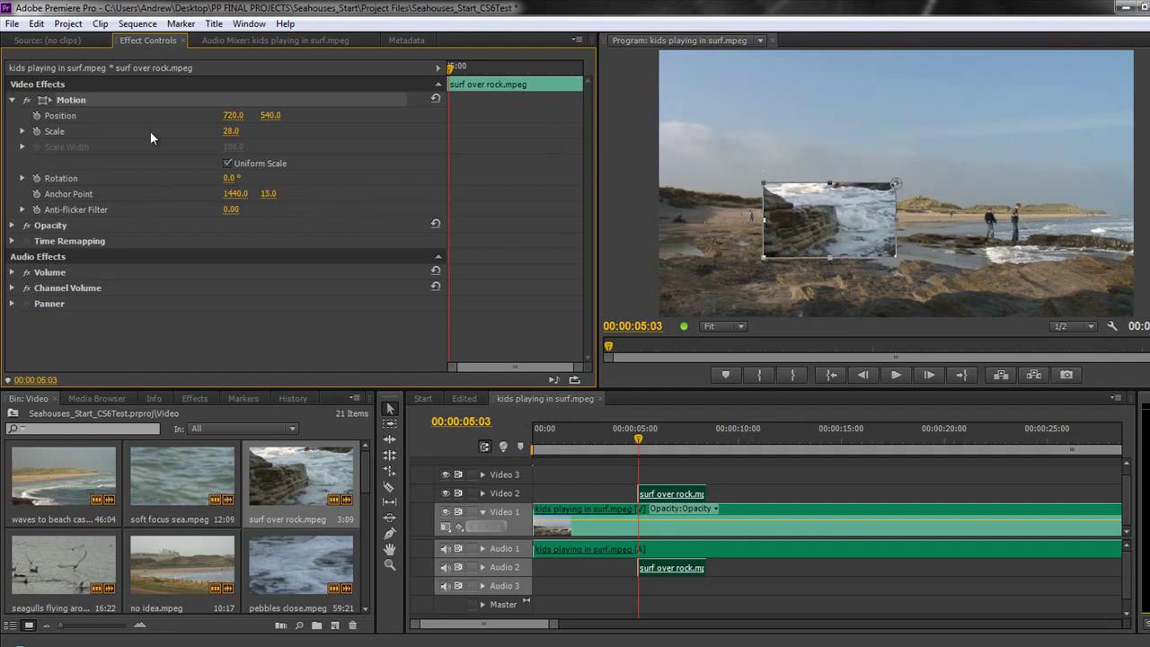
mouse_move(229, 132)
left_mouse_down()
mouse_move(260, 132)
mouse_move(229, 139)
left_mouse_up()
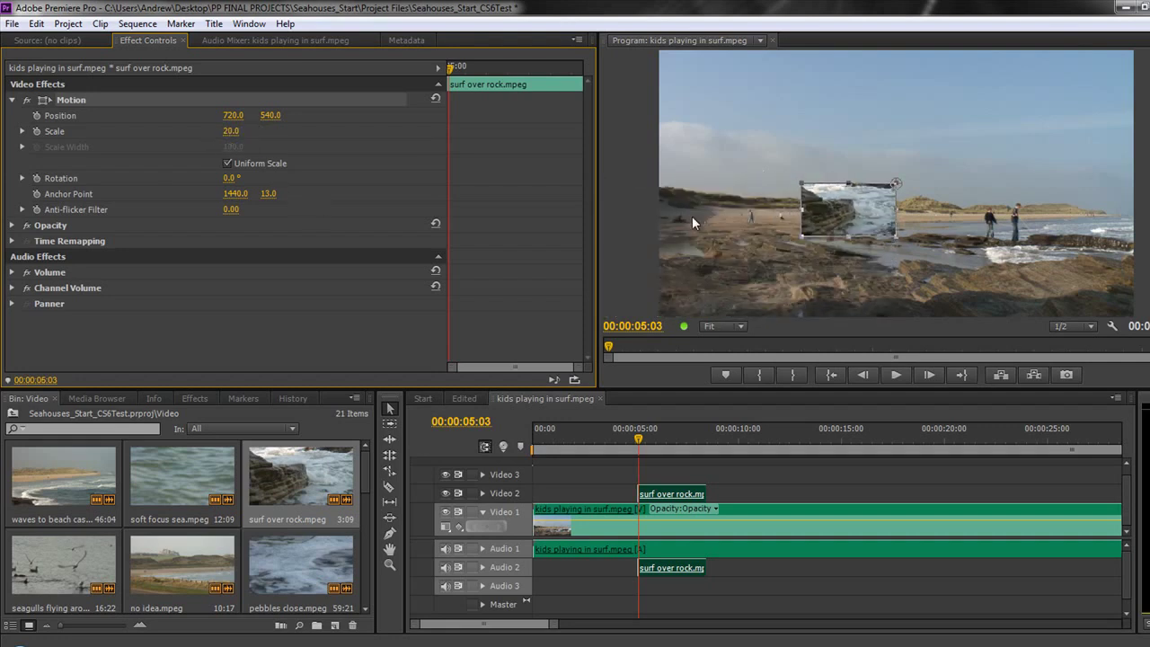
Move the inset top-right and animate Scale from 0 at the clip start to 100 at its last frame
left_click_drag(851, 209, 1088, 69)
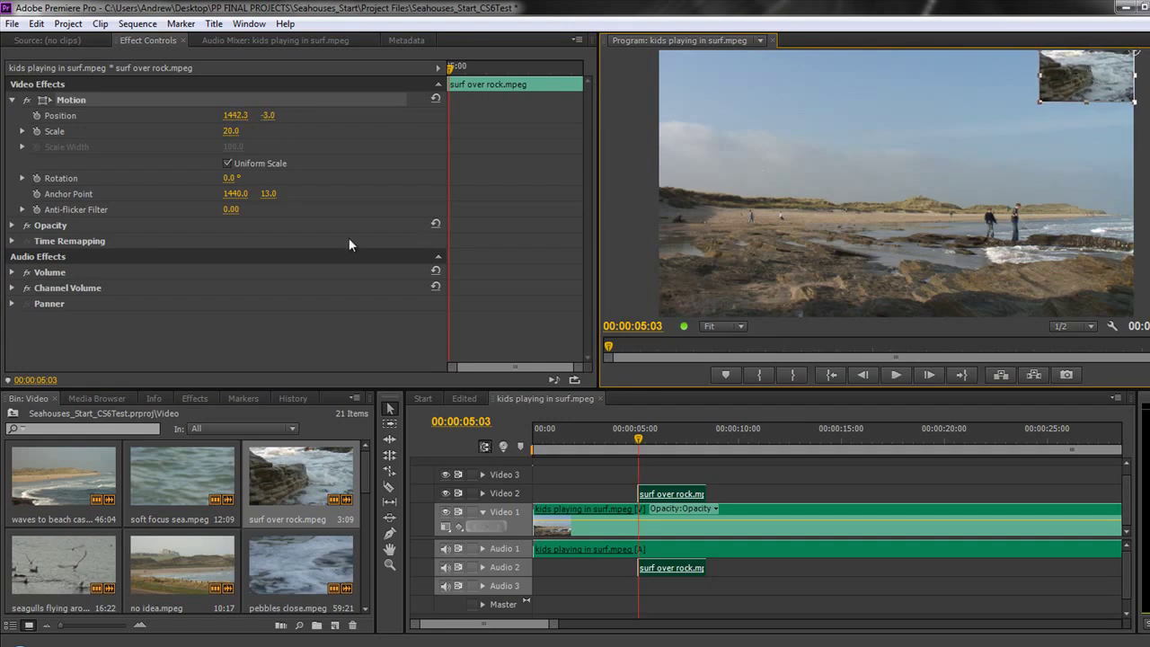
left_click(232, 132)
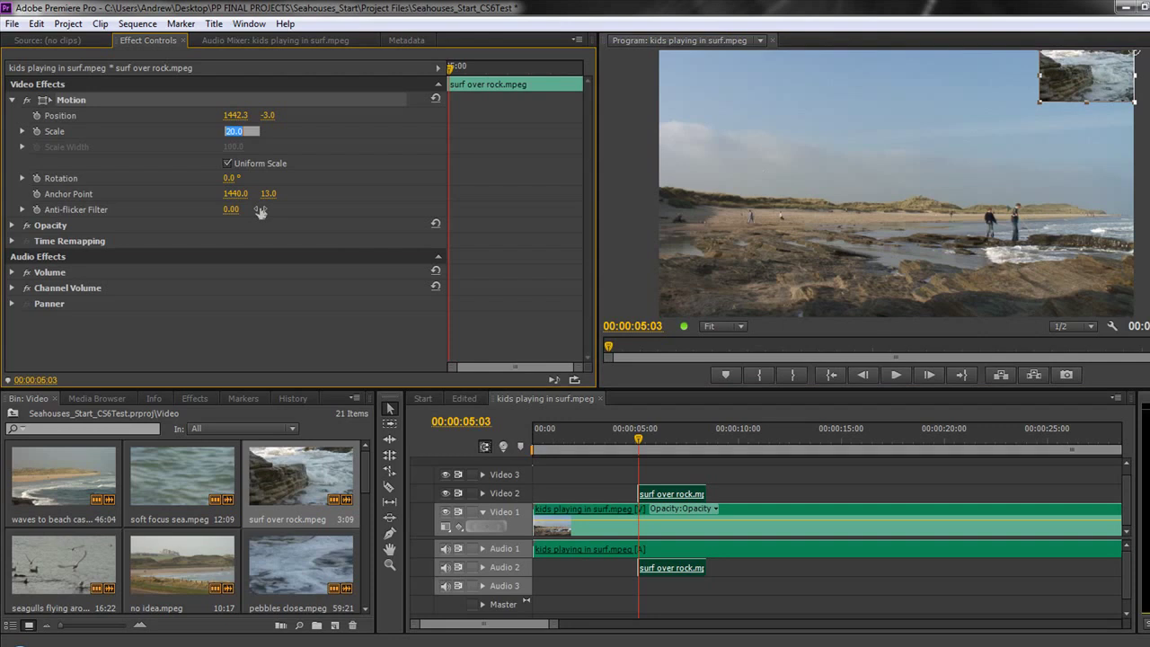
type("0")
key("Return")
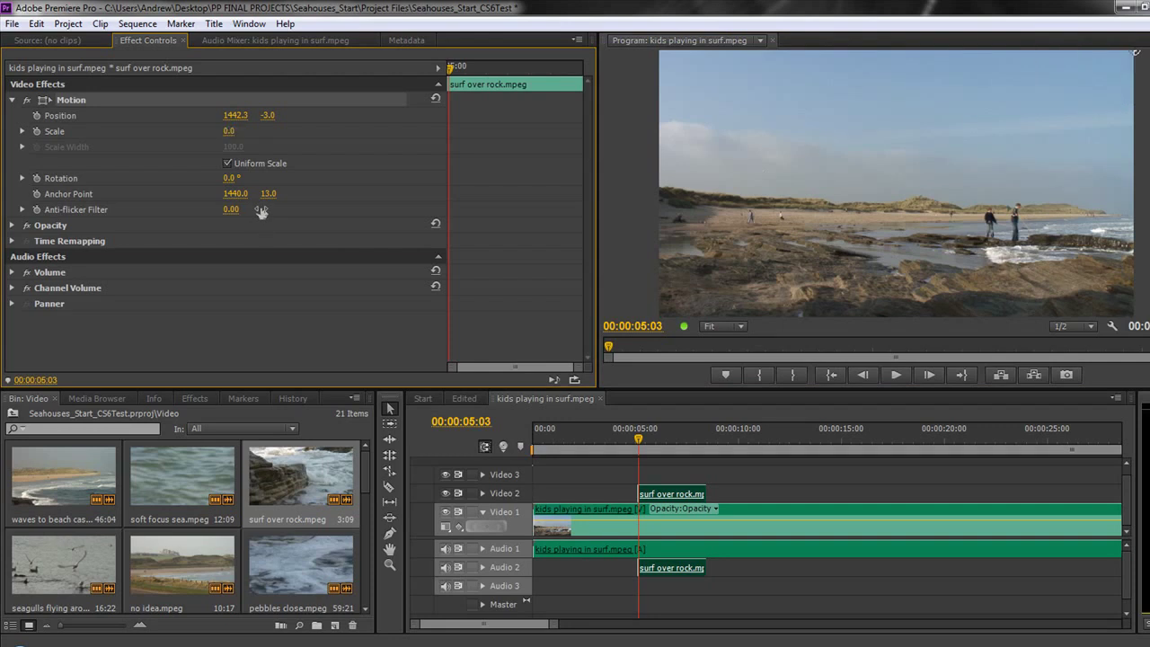
left_click(36, 132)
key("Down")
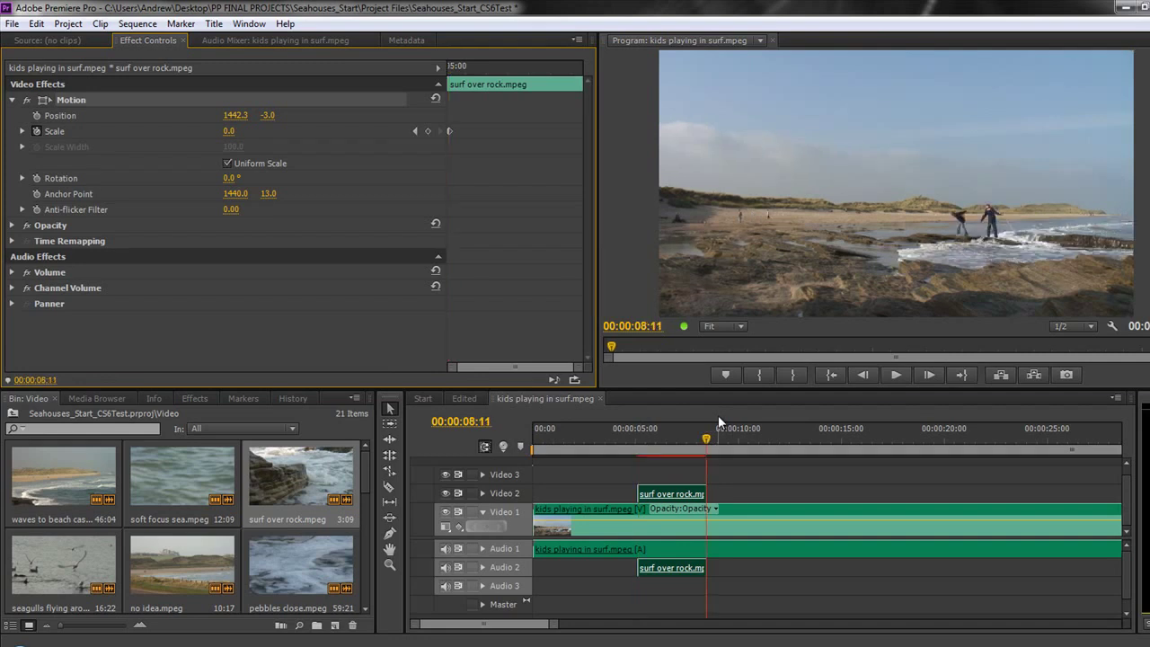
key("Left")
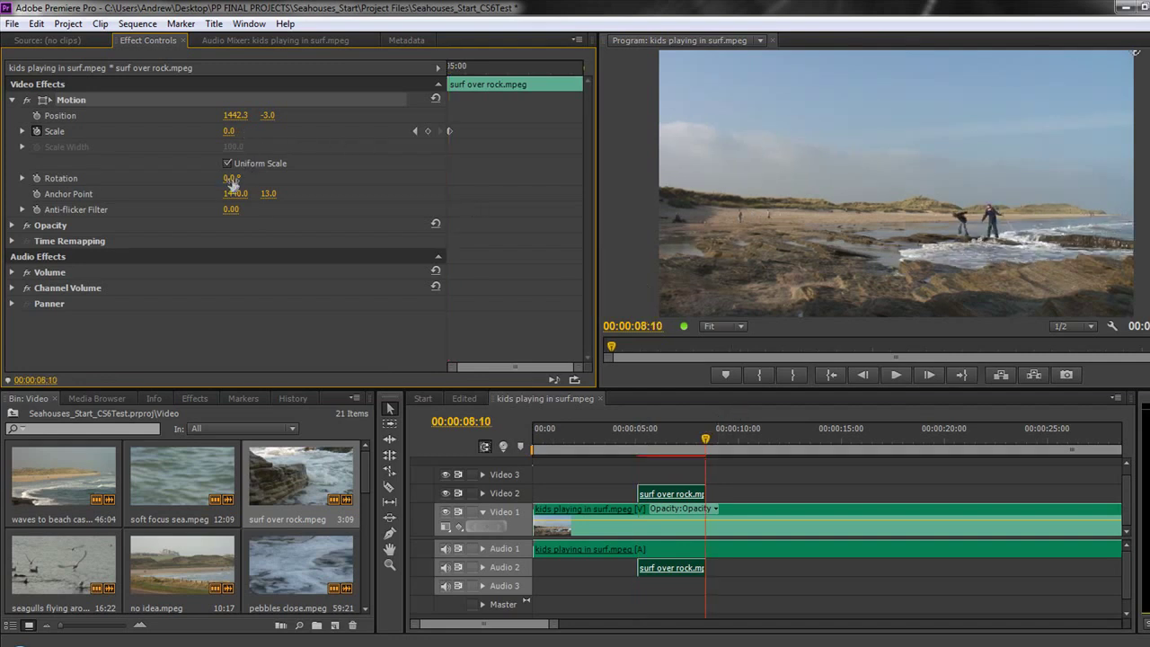
left_click(229, 133)
type("100")
key("Return")
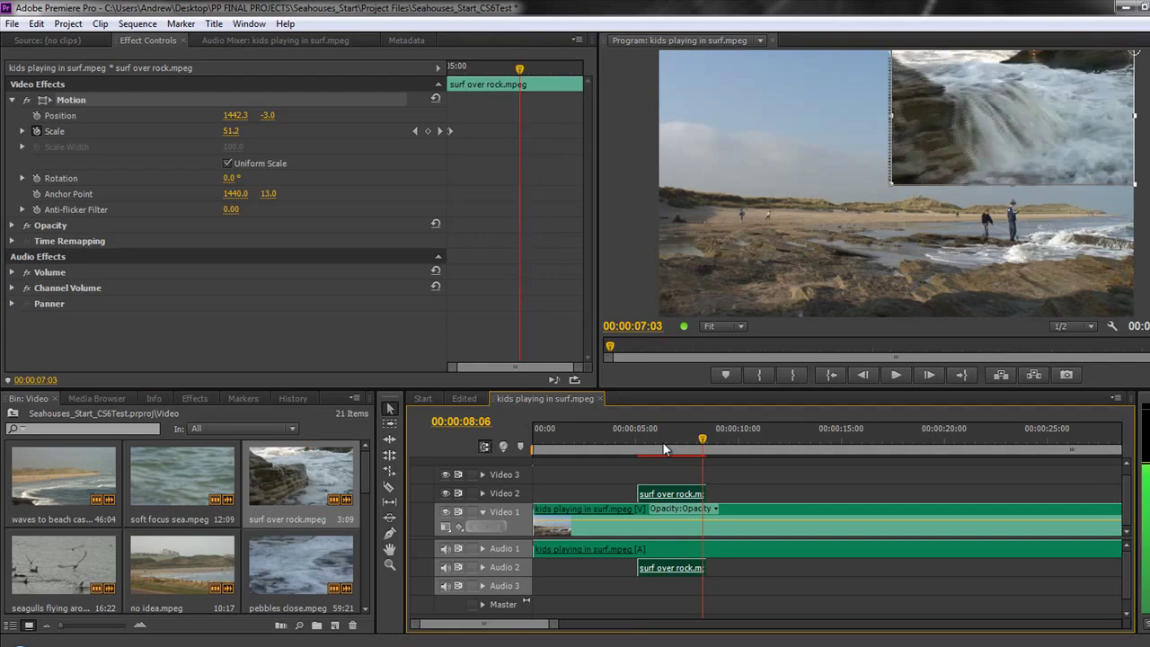
Preview the scale-up, then reset Motion to Position 720, 540 and Scale 100
left_click_drag(665, 449, 706, 465)
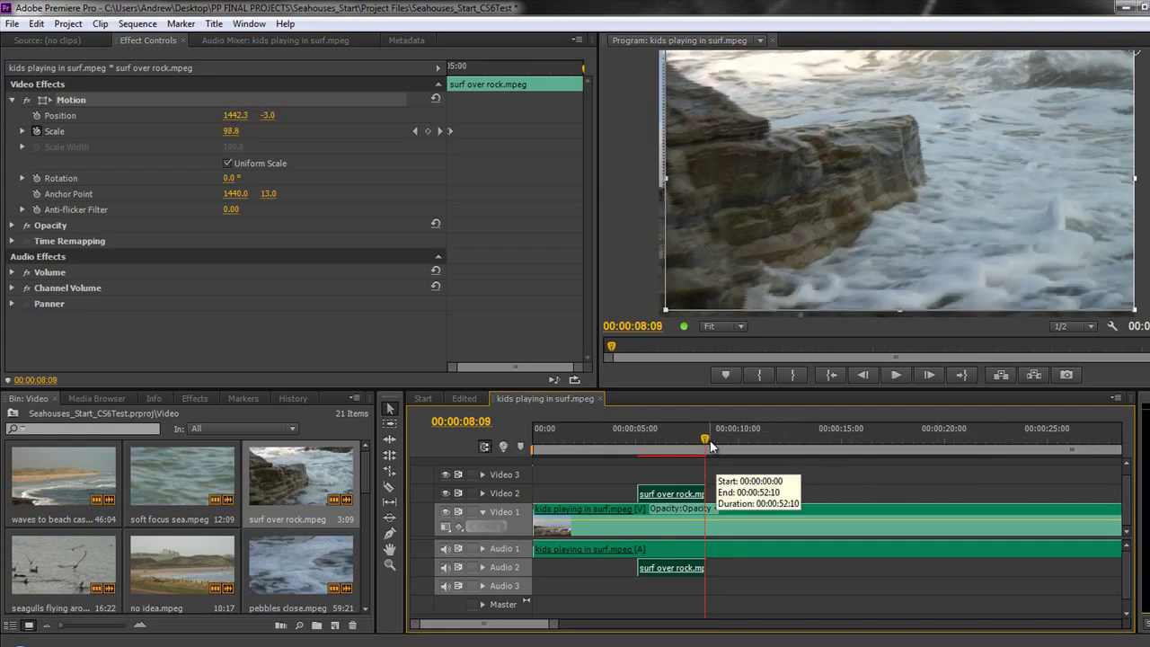
left_click_drag(710, 446, 670, 459)
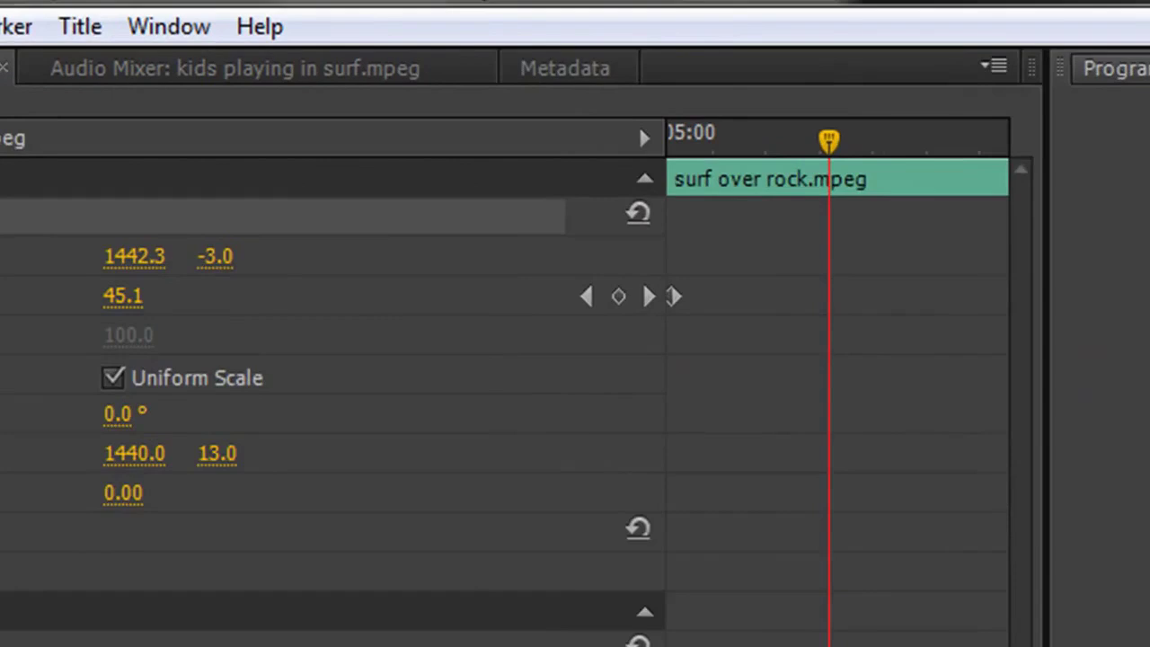
left_click(639, 213)
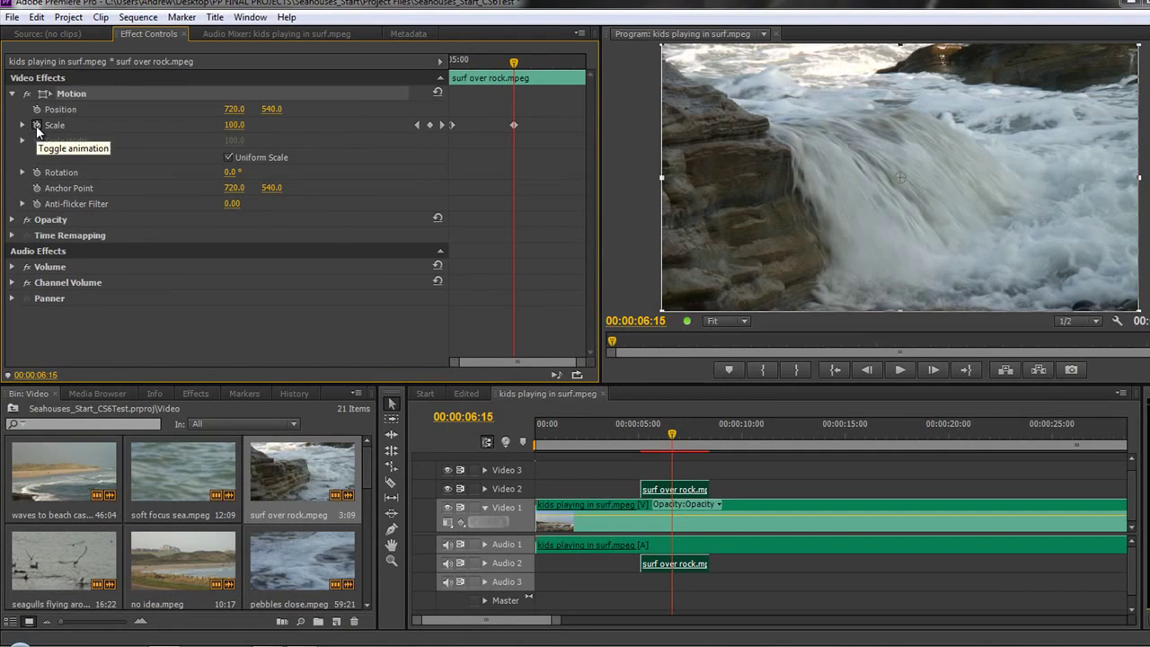
Turn off Scale animation and confirm deleting its remaining keyframe
left_click(37, 125)
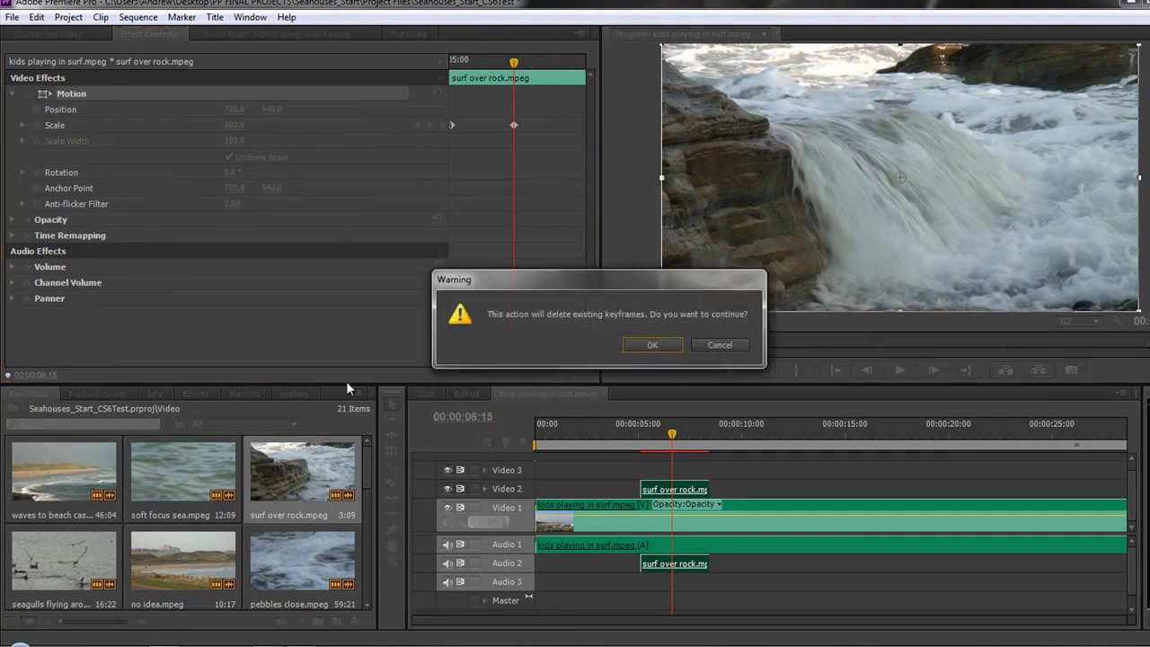
left_click(642, 344)
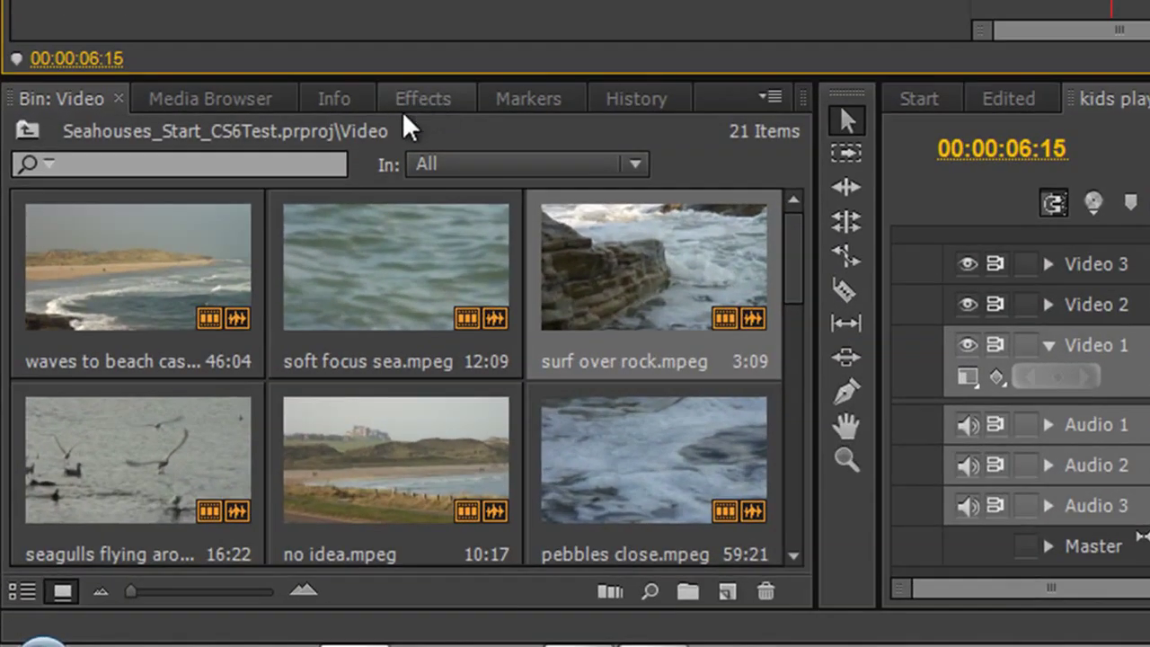
Expand Presets > PiPs > 25% PiPs > 25% UL in the Effects panel
left_click(425, 94)
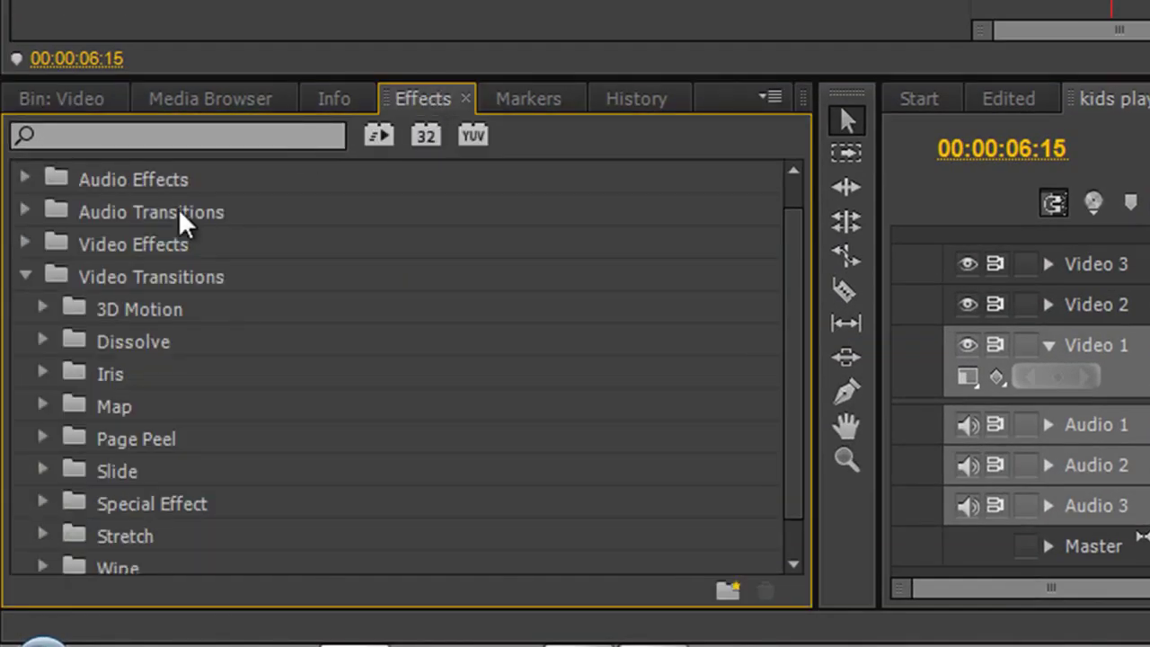
scroll(537, 255, "up", 1)
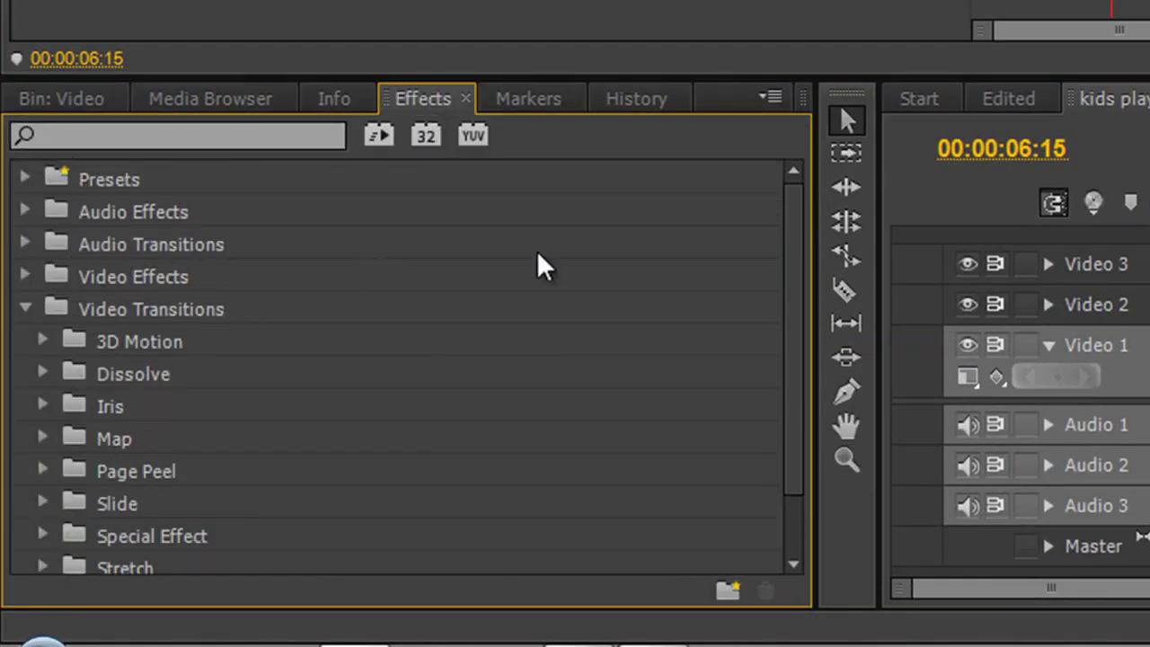
left_click(24, 179)
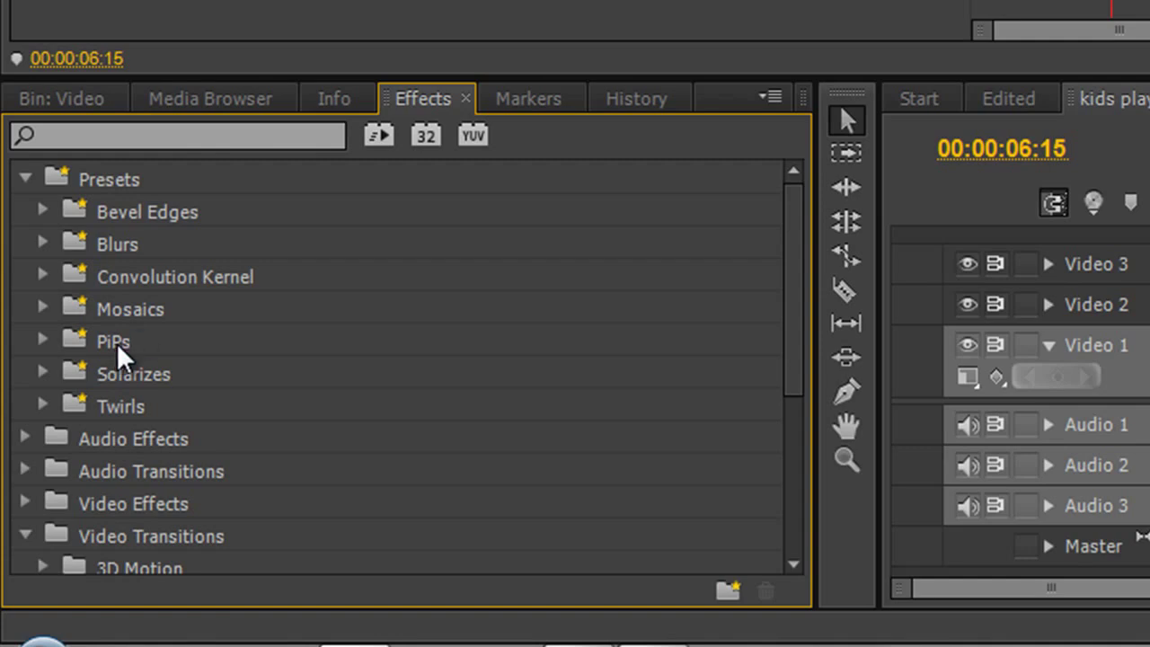
left_click(40, 341)
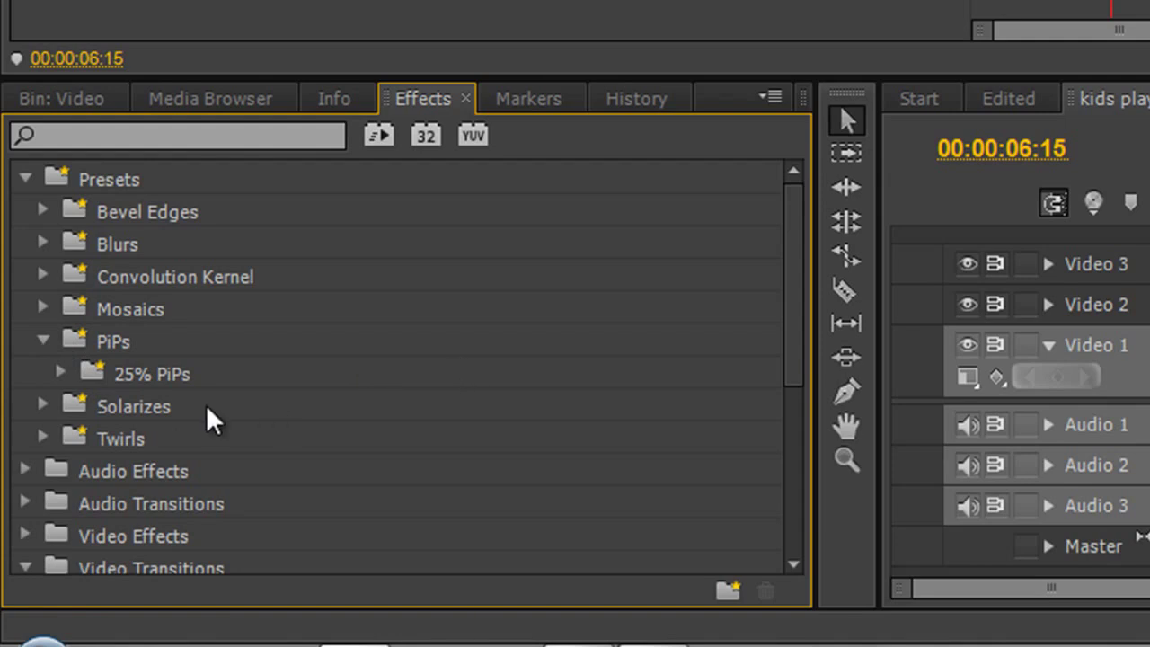
left_click(60, 374)
scroll(439, 350, "down", 1)
scroll(440, 340, "down", 3)
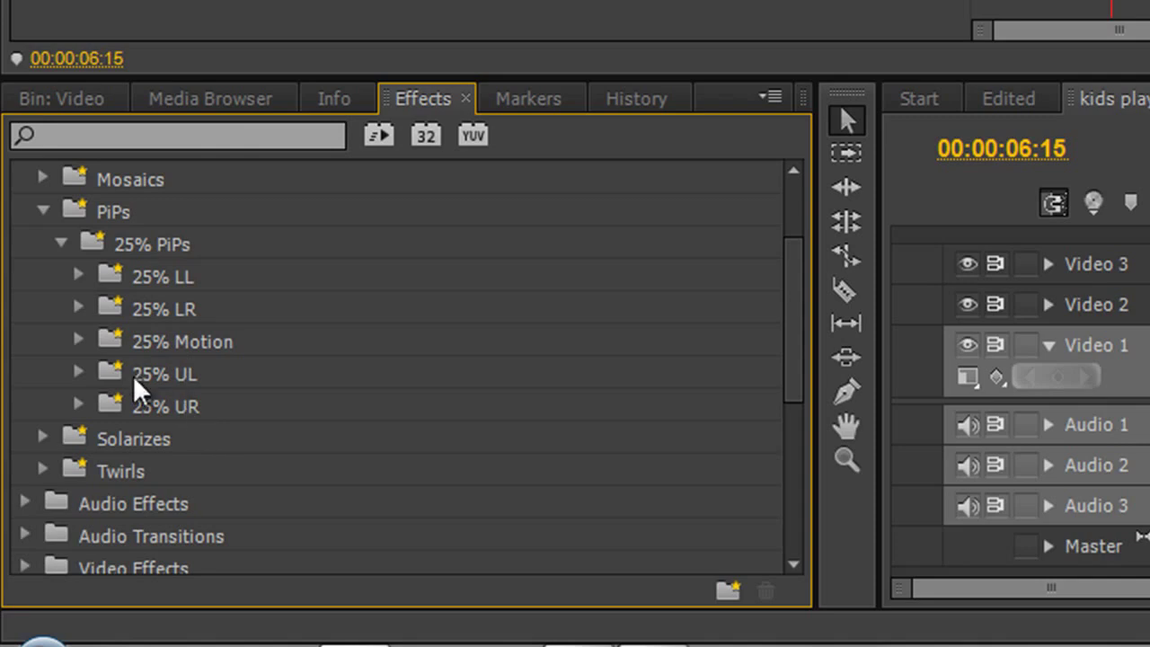
left_click(78, 373)
scroll(452, 366, "down", 4)
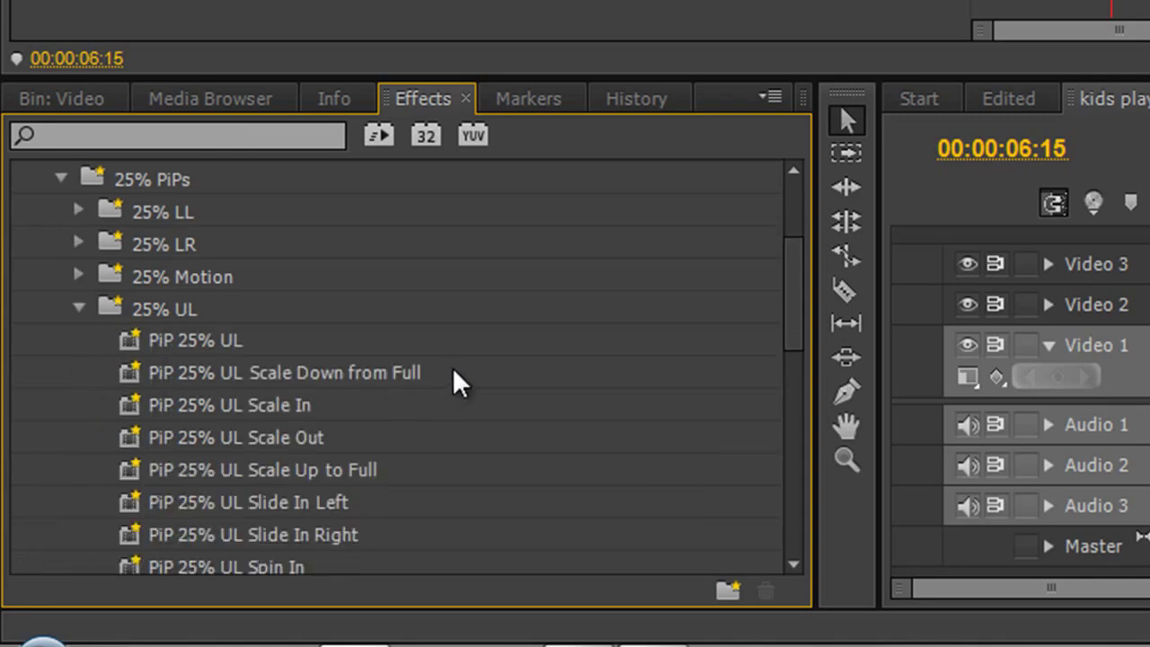
scroll(456, 363, "down", 2)
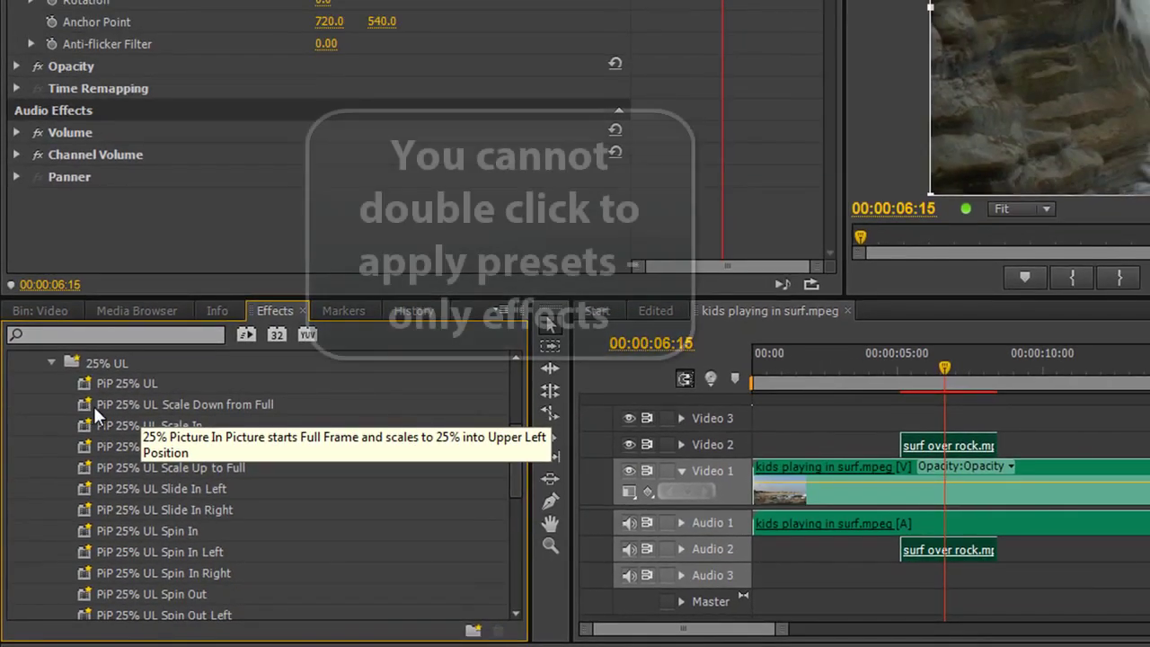
Apply the PiP 25% UL Scale Down from Full preset to the surf clip and play it back
double_click(92, 403)
left_click_drag(92, 403, 943, 449)
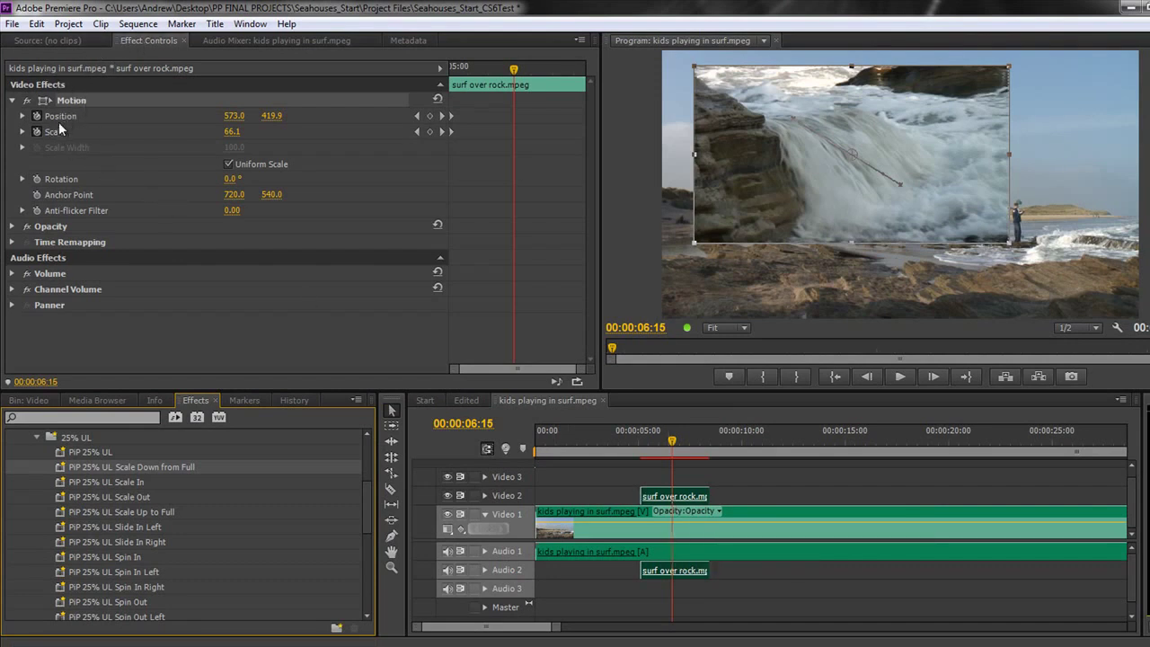
left_click_drag(672, 442, 639, 453)
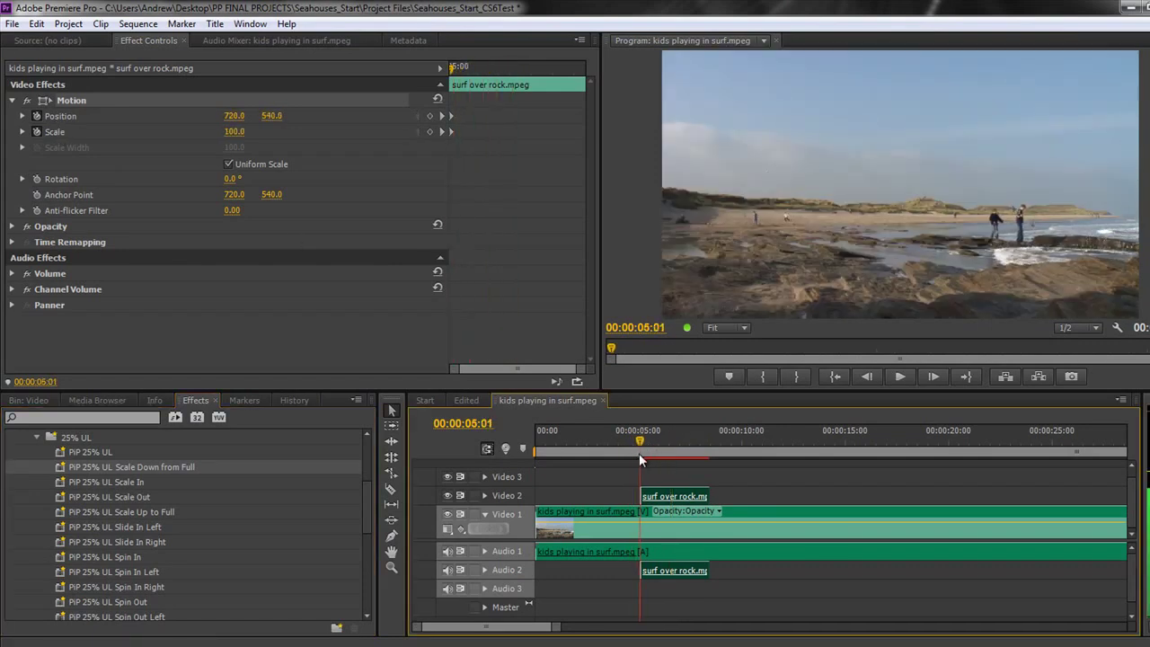
key("space")
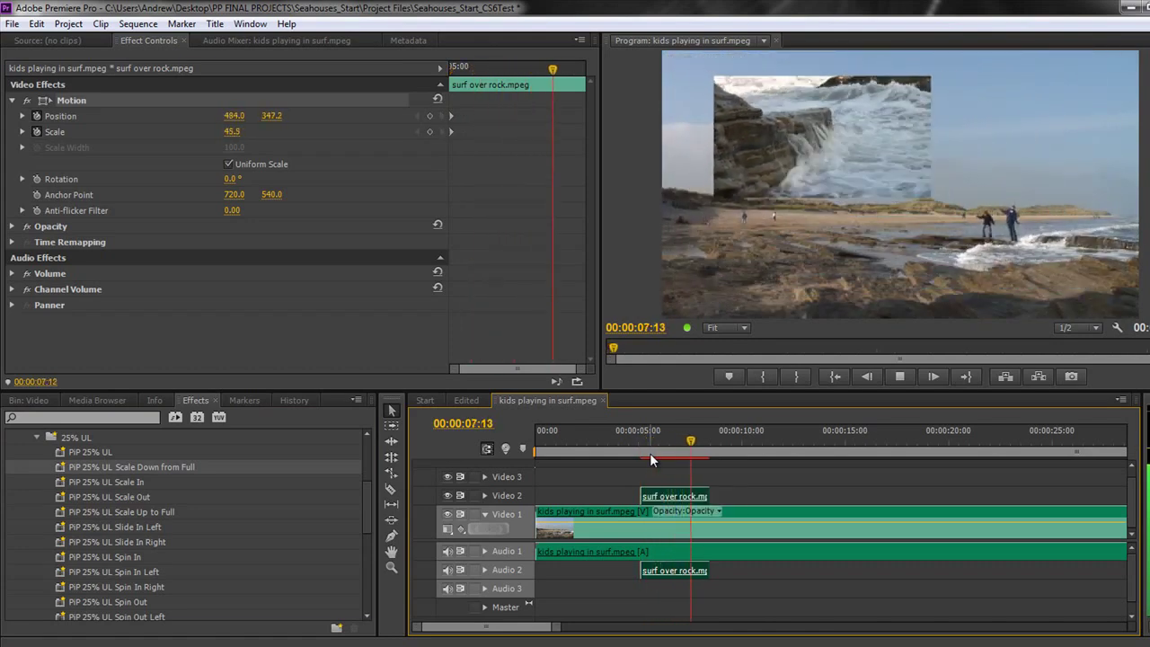
key("space")
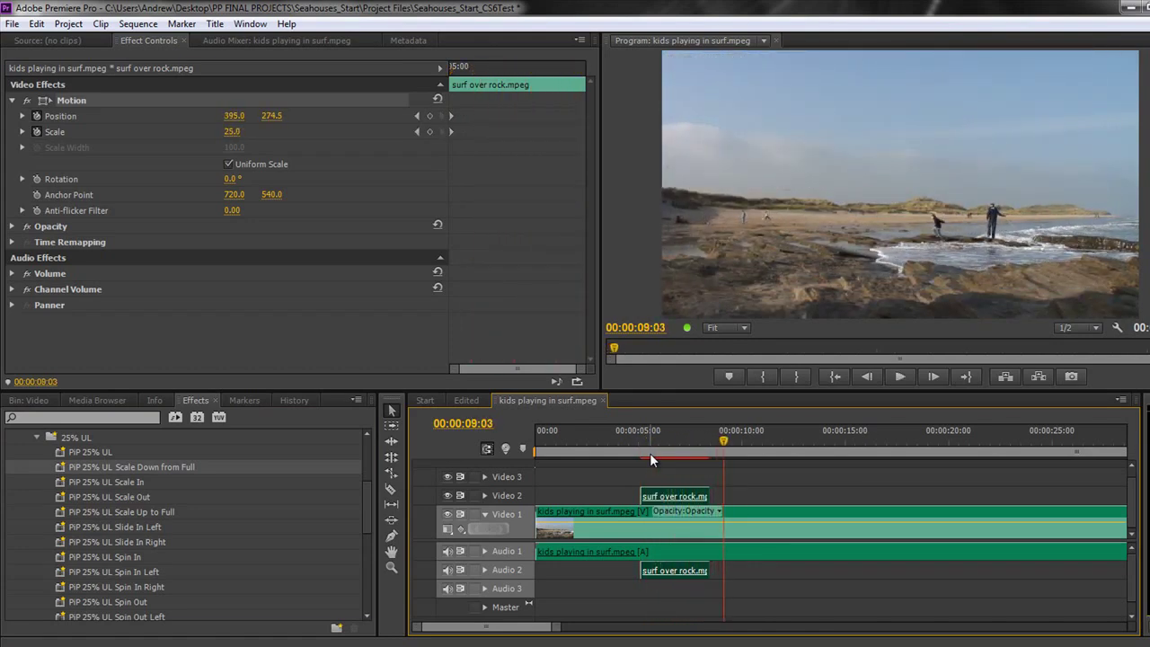
key("Left")
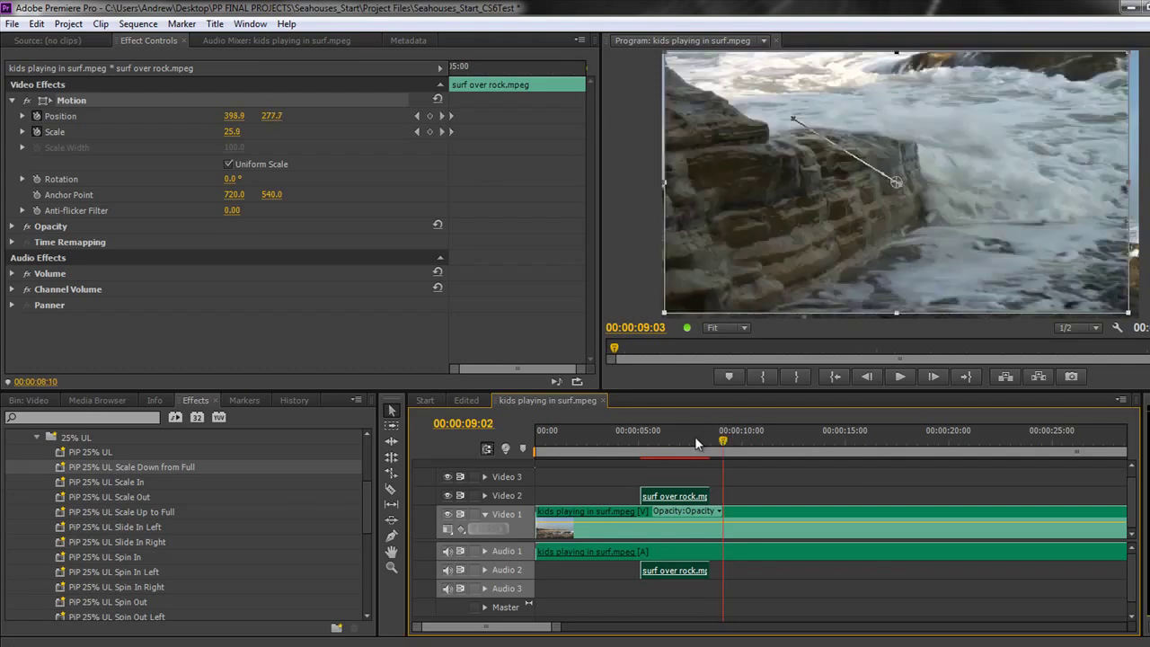
Check the scale-down at 8:08 and 6:09, replay it, then undo the preset
left_click(707, 445)
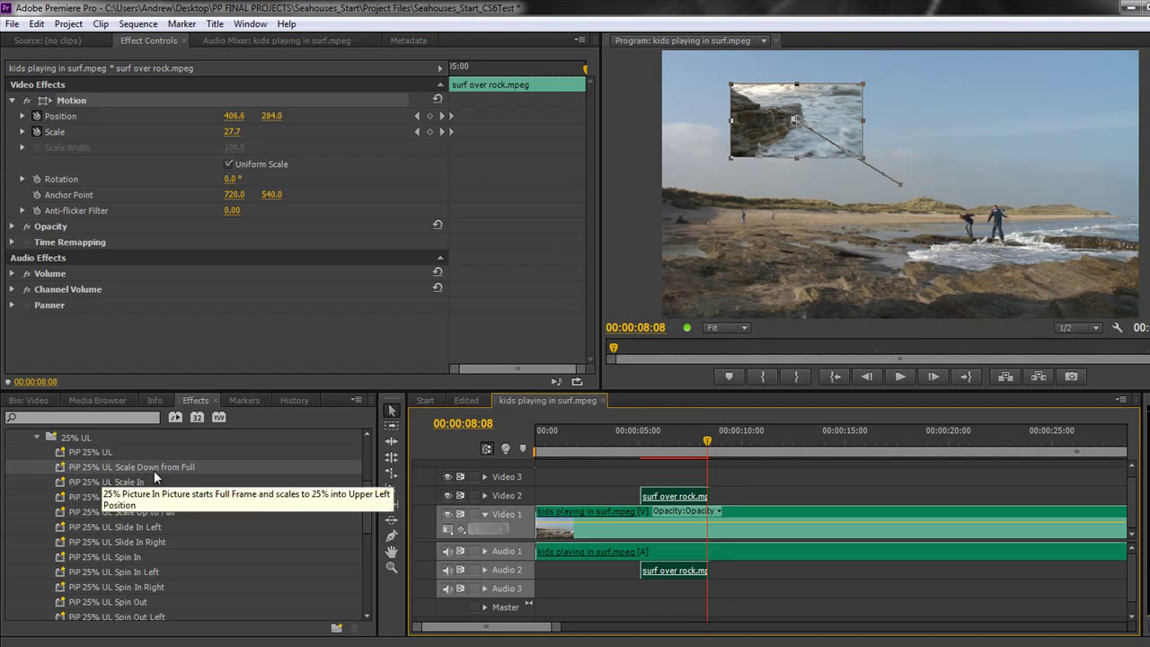
left_click(668, 445)
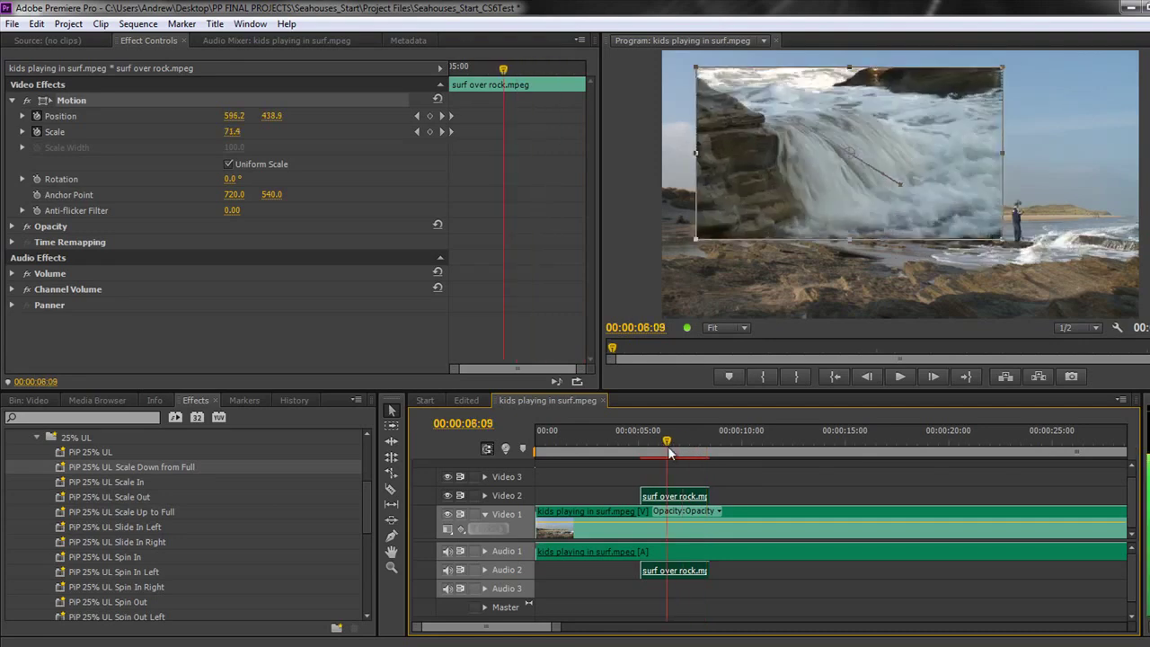
left_click_drag(667, 446, 643, 468)
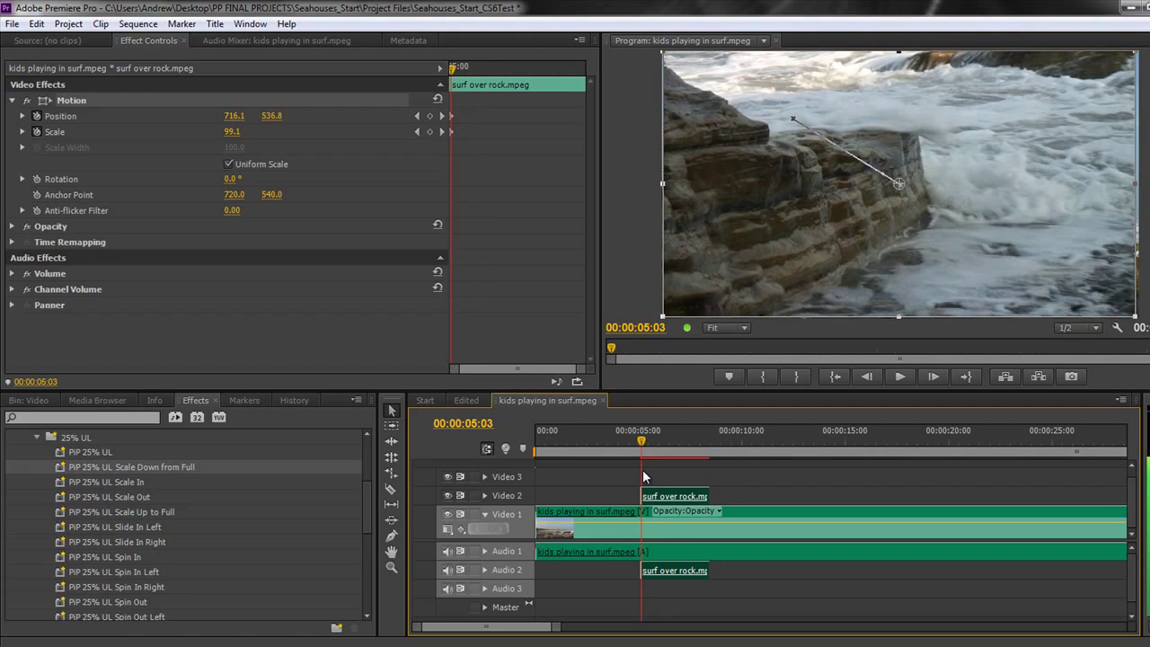
key("space")
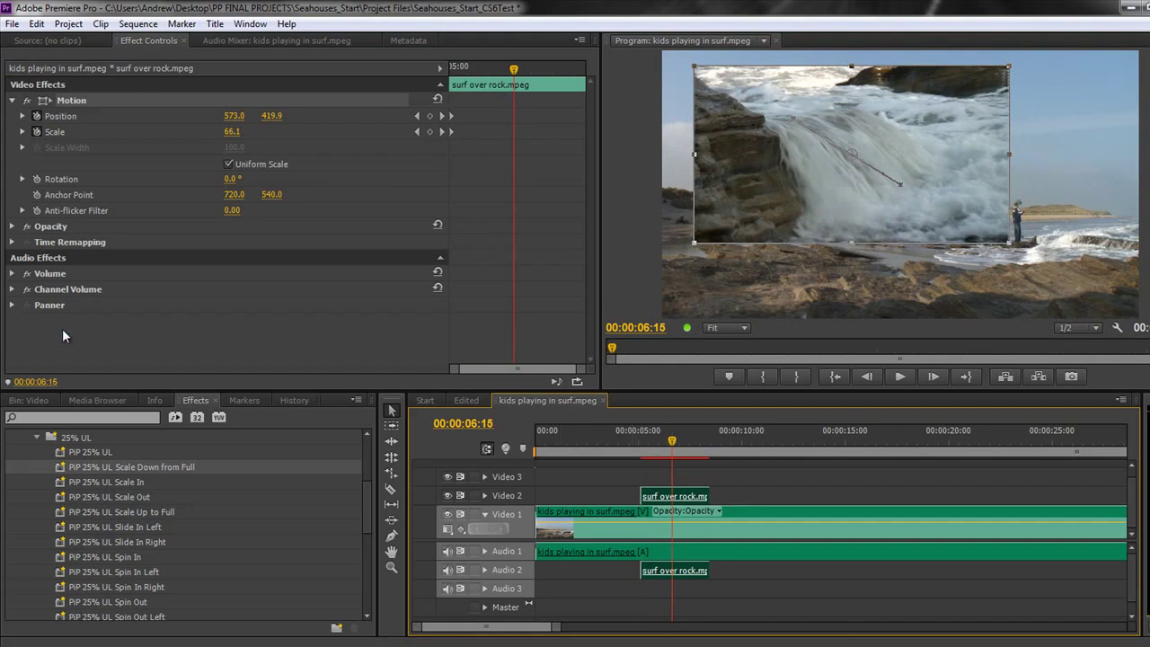
key("ctrl+z")
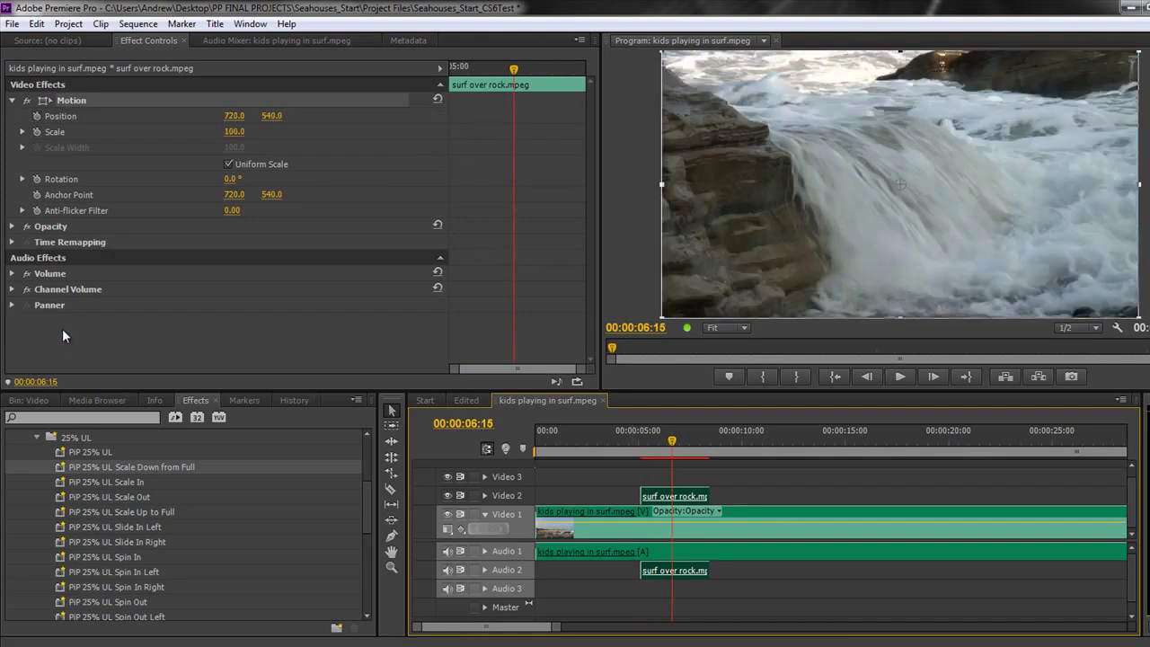
Apply the PiP 25% UL to UR preset from the 25% Motion folder to the surf clip
left_click(37, 436)
scroll(142, 488, "up", 3)
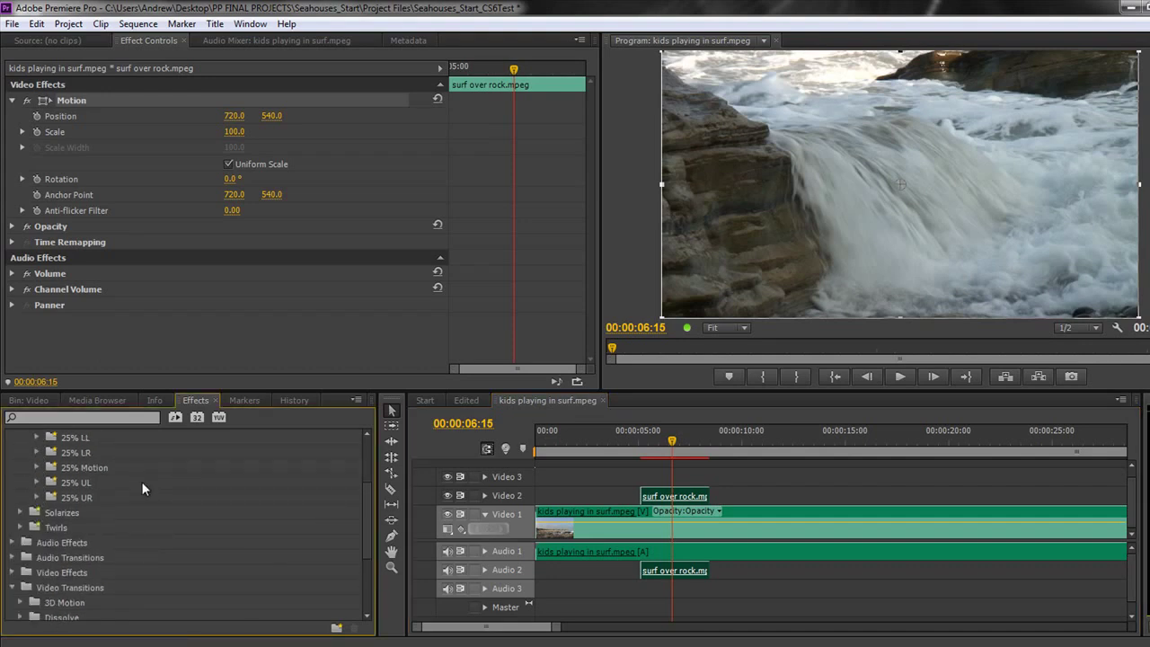
left_click(37, 468)
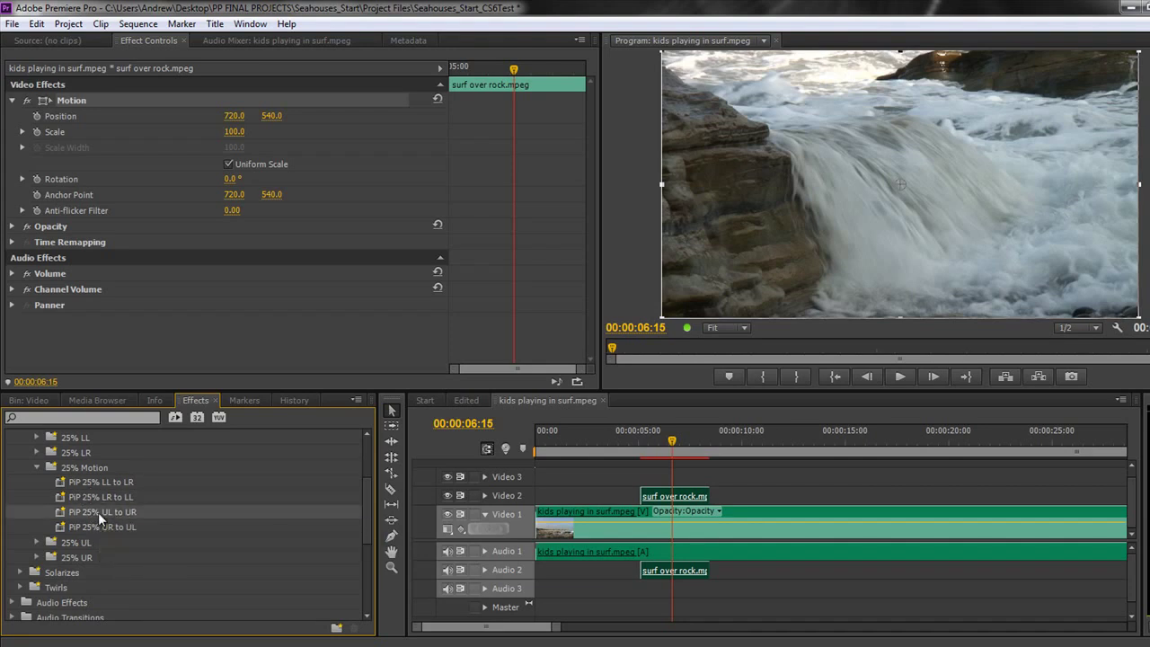
left_click_drag(98, 512, 680, 496)
left_click_drag(680, 449, 640, 442)
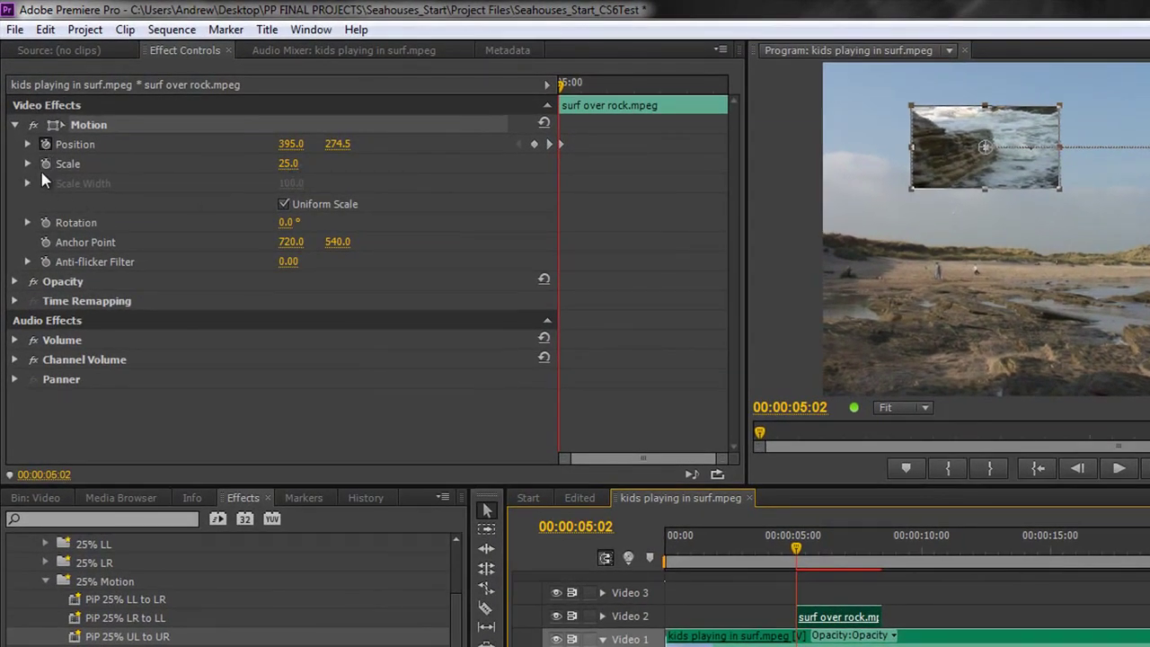
Enlarge the sliding inset to 44 scale and scrub around 5:24 to review the slide
left_click(280, 165)
left_click_drag(307, 171, 328, 173)
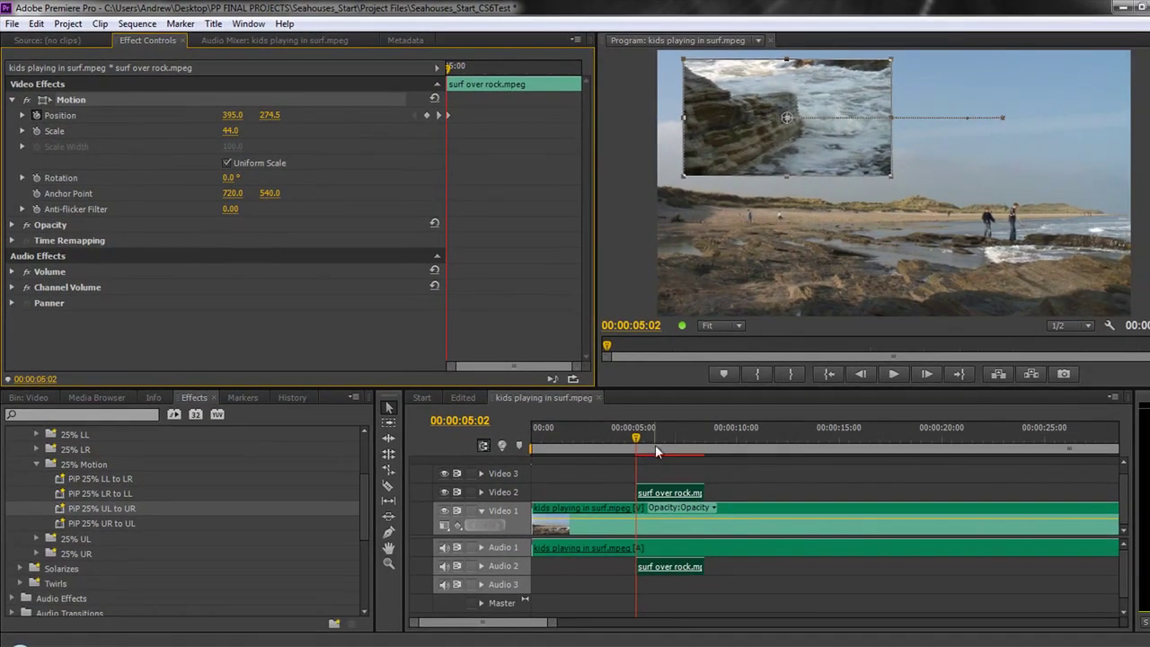
mouse_move(636, 436)
left_mouse_down()
mouse_move(701, 443)
mouse_move(654, 442)
left_mouse_up()
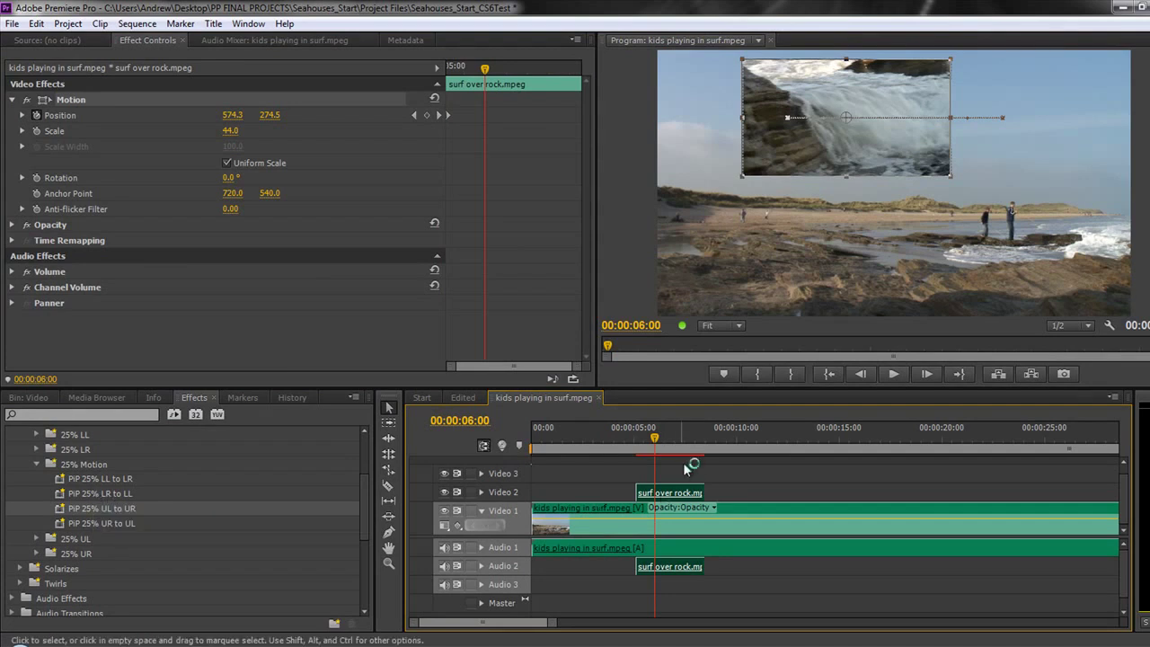
left_click_drag(653, 441, 693, 452)
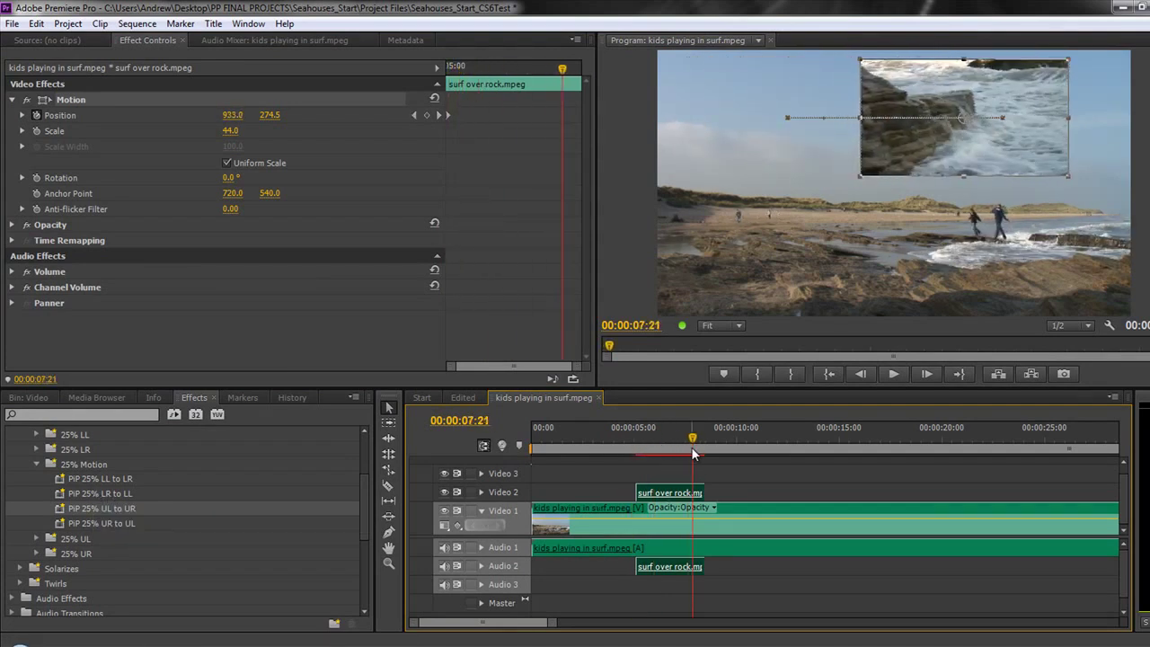
Add Cross Dissolve transitions at the start and end of the surf over rock clip
left_click_drag(363, 488, 356, 562)
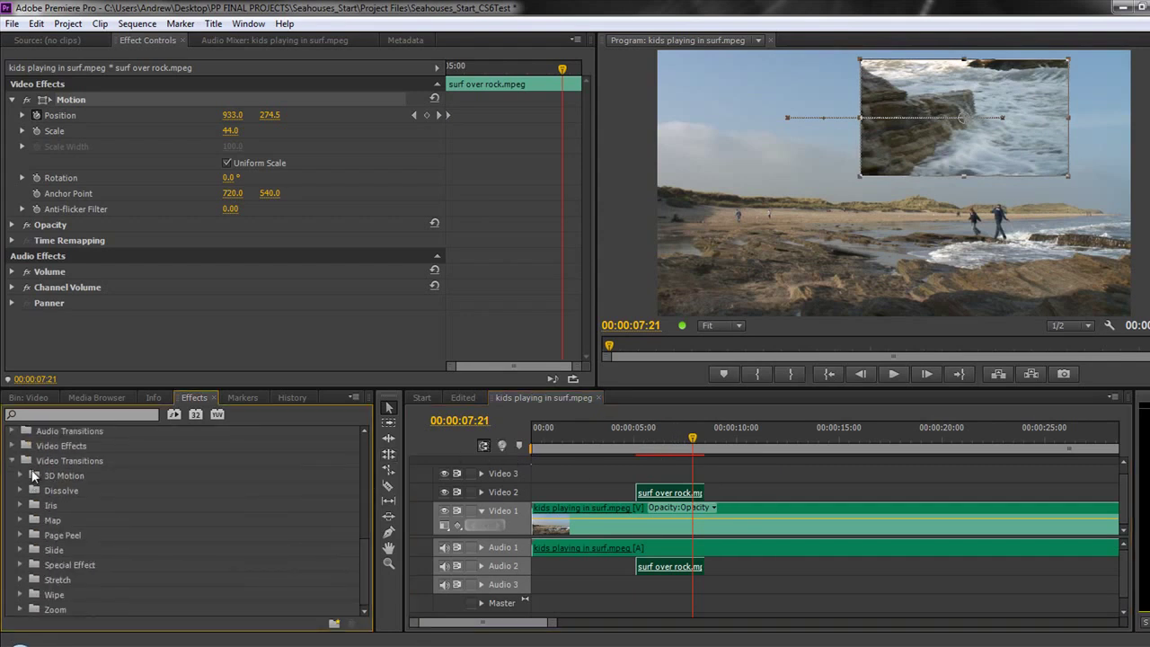
left_click(20, 492)
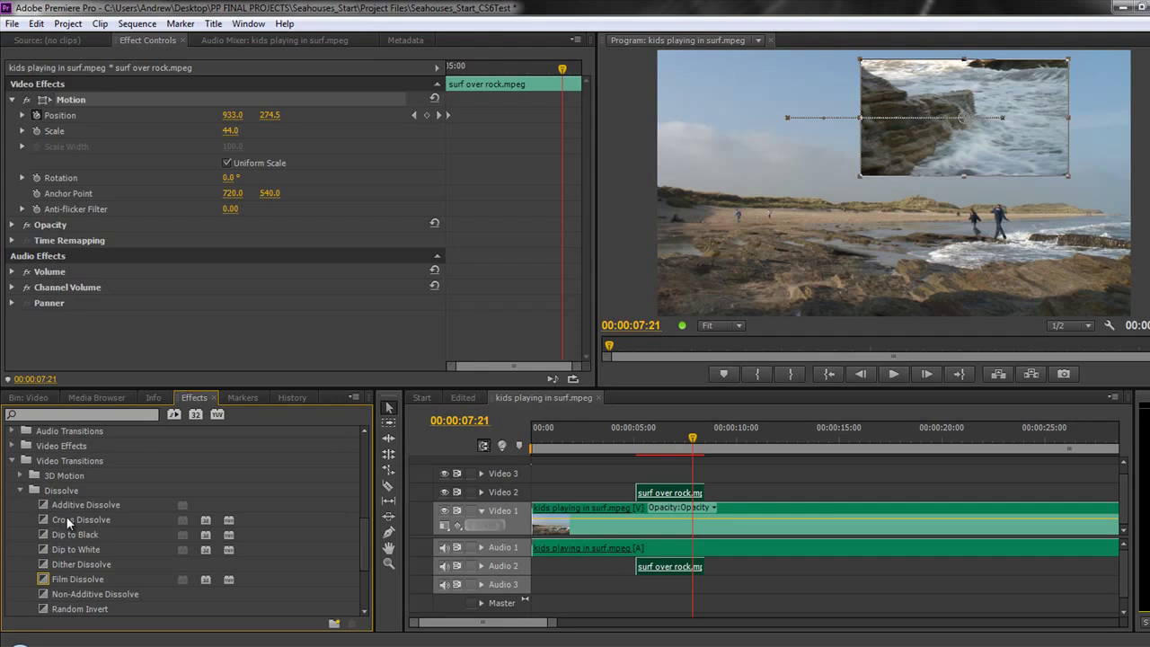
left_click_drag(65, 516, 649, 496)
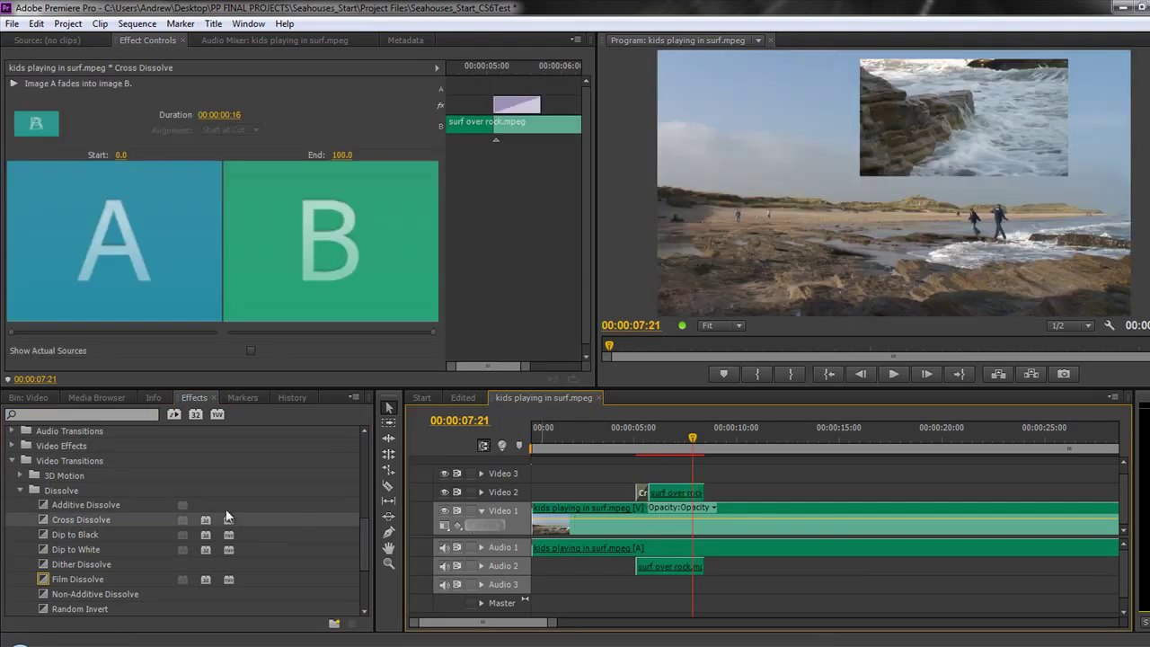
left_click_drag(292, 530, 692, 492)
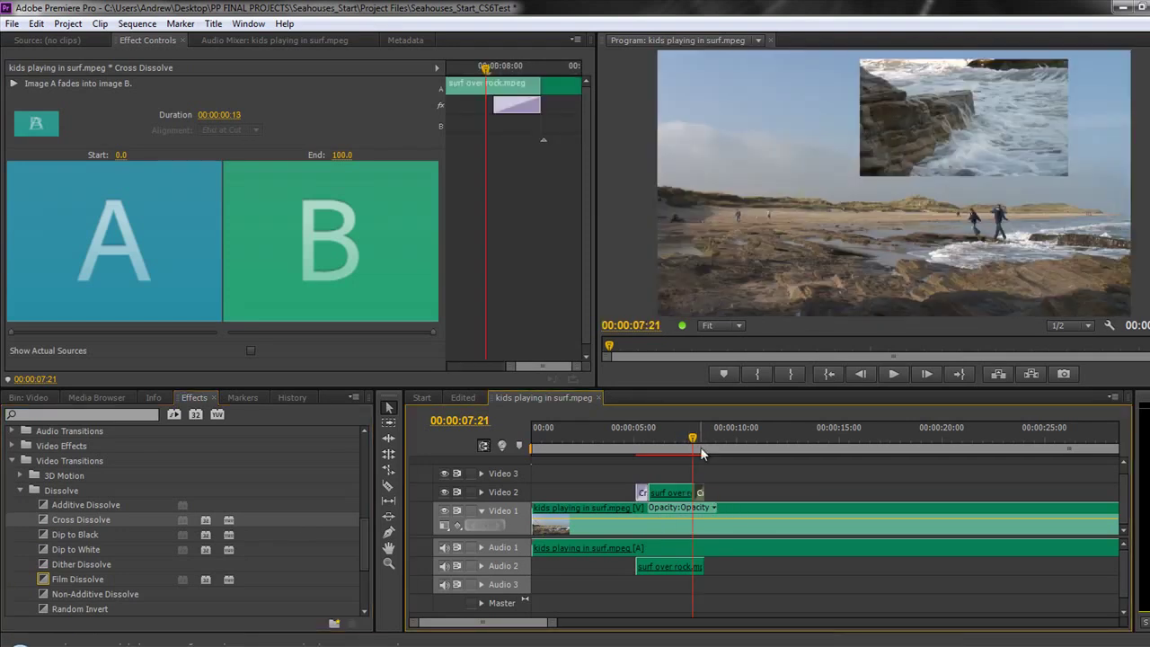
Shorten the end Cross Dissolve to 00:00:00:13 and preview the sequence
left_click_drag(691, 440, 608, 449)
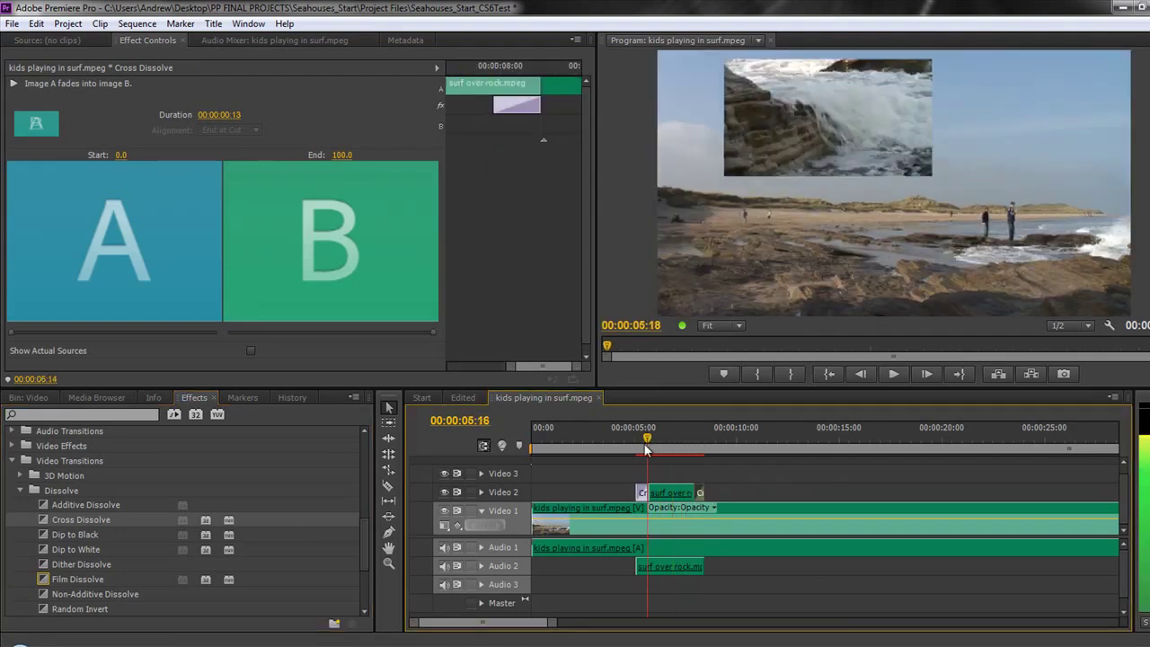
key("space")
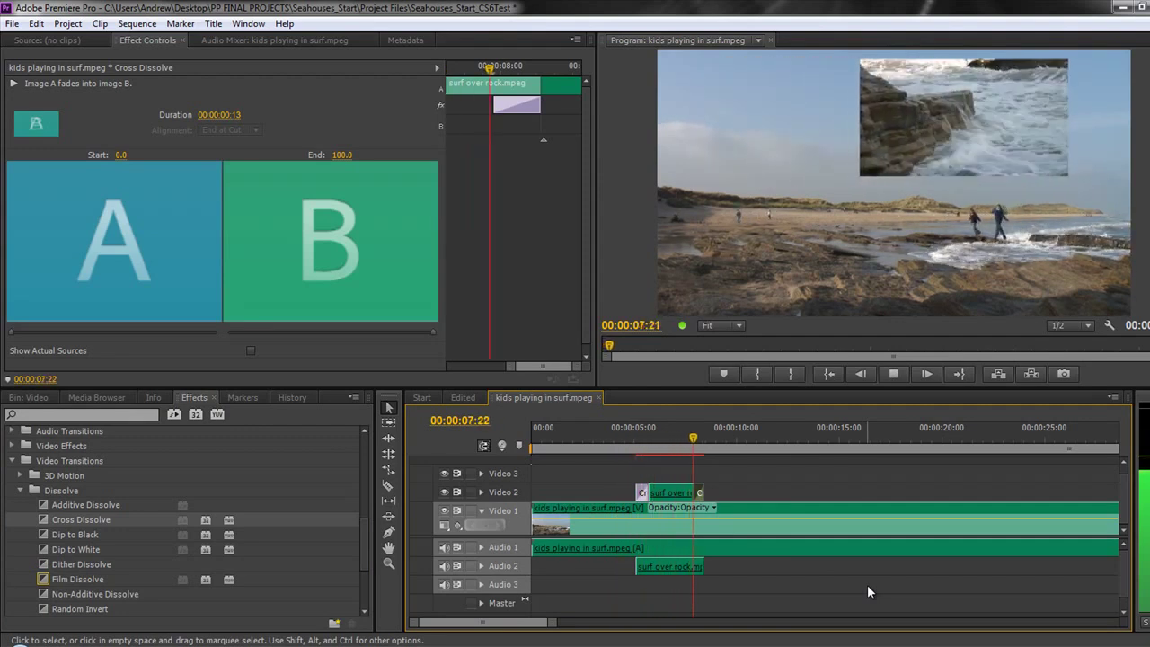
key("space")
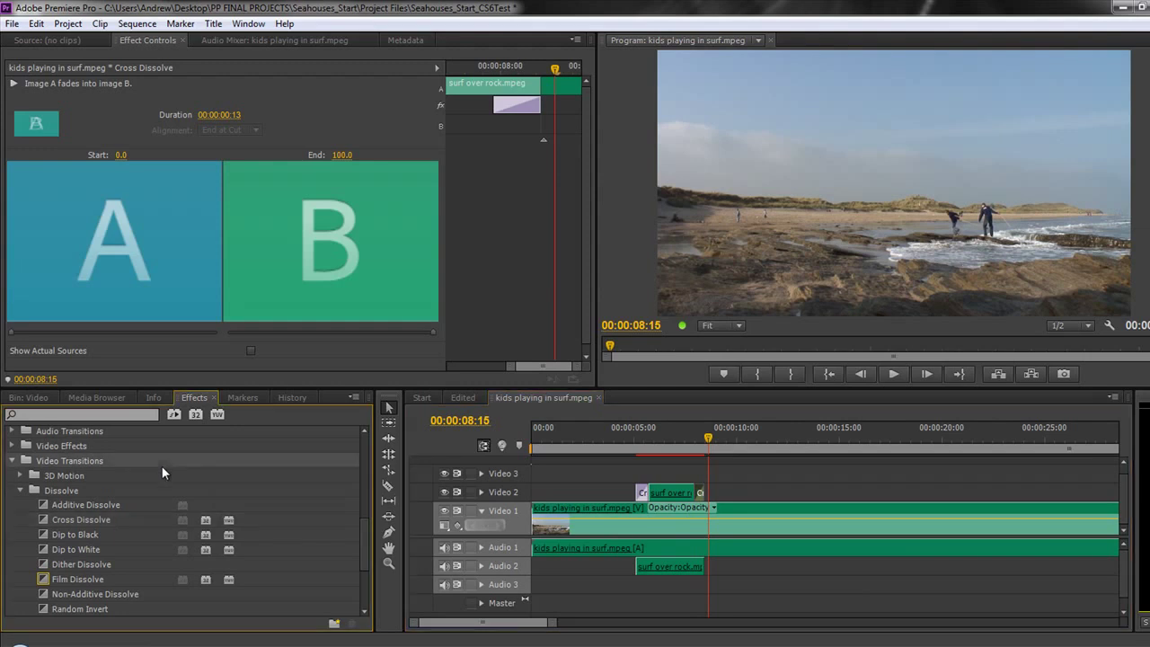
Select the surf over rock clip to show its Scale 44 motion settings, and collapse the PiPs folder
left_click(672, 493)
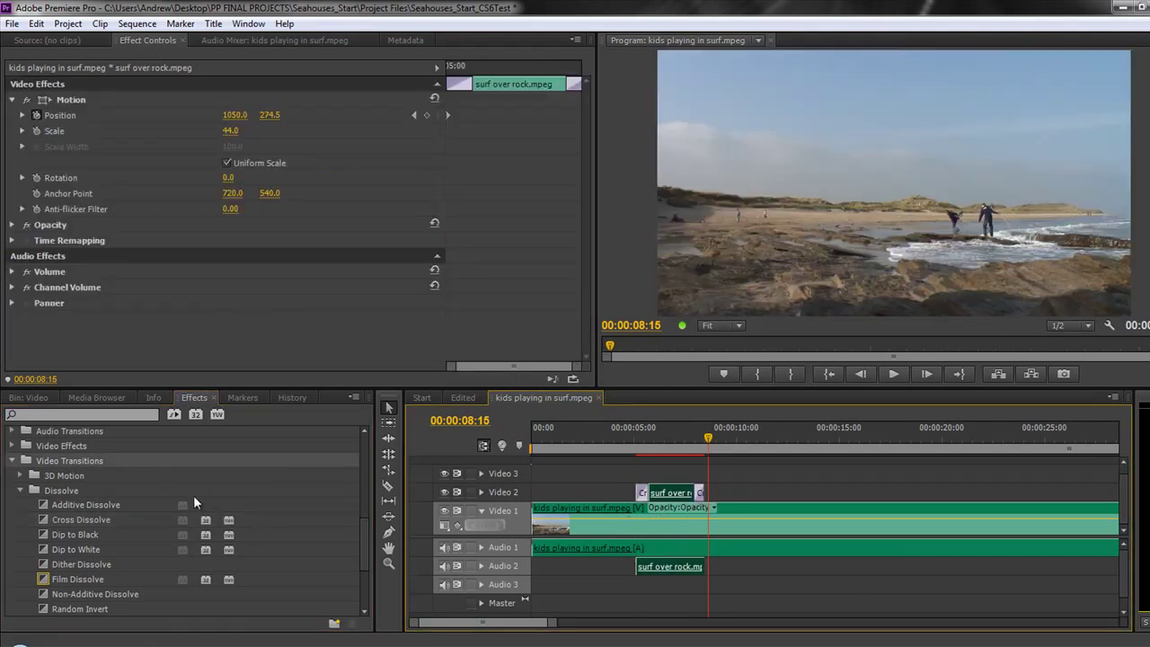
scroll(156, 495, "up", 5)
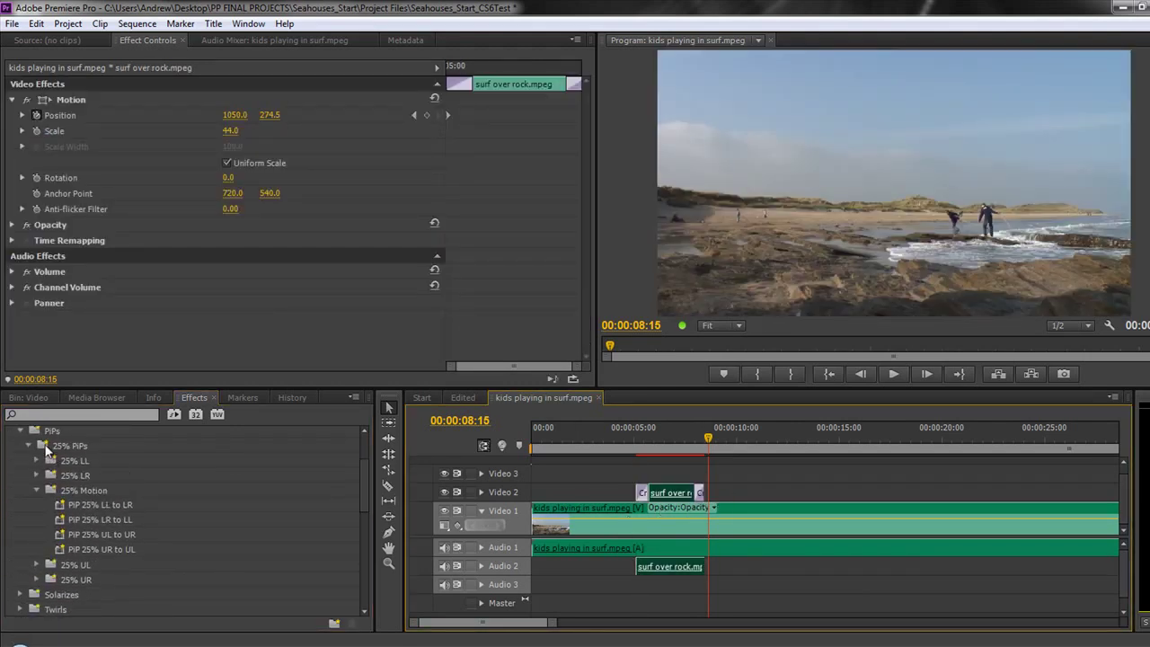
scroll(56, 459, "up", 3)
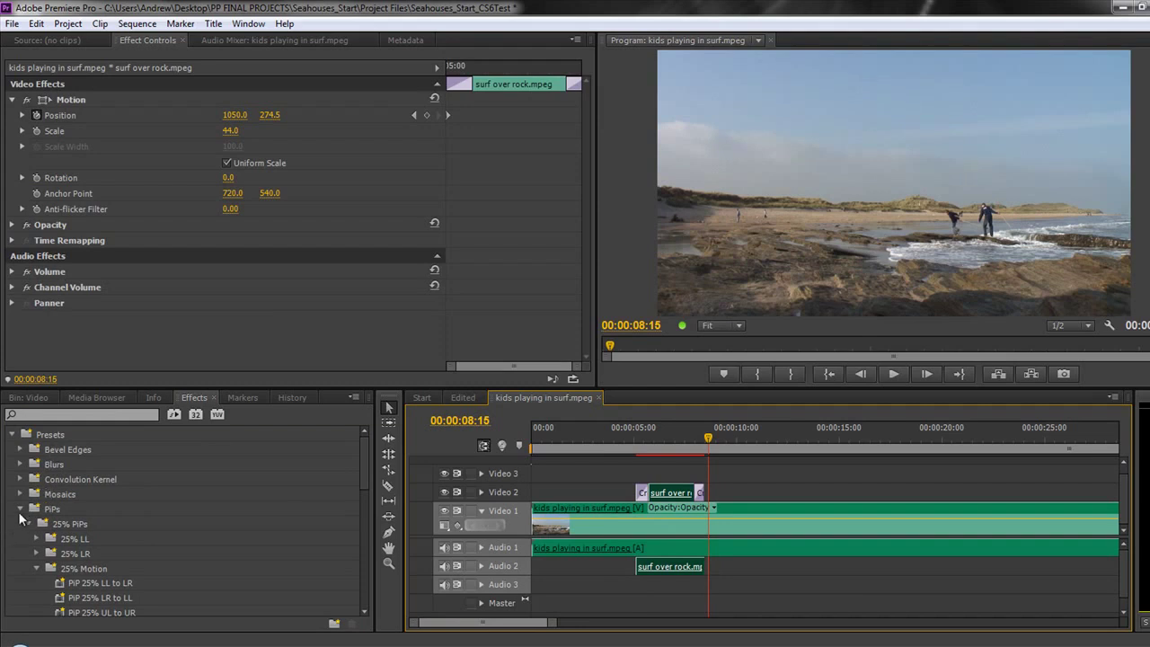
left_click(21, 509)
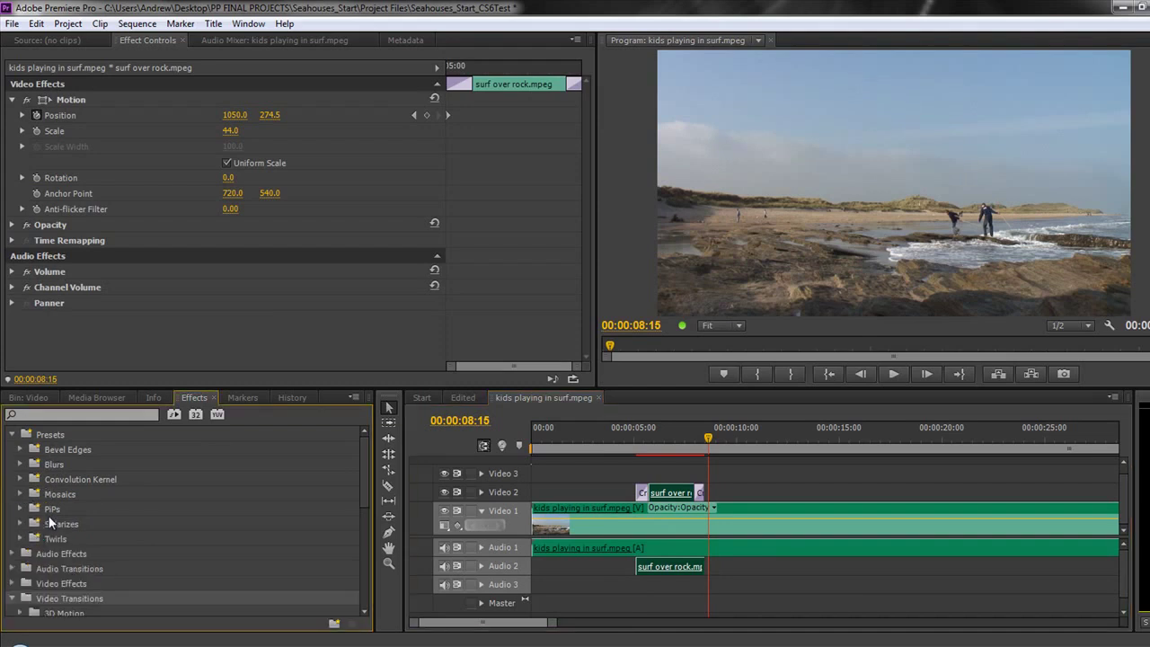
left_click(49, 509)
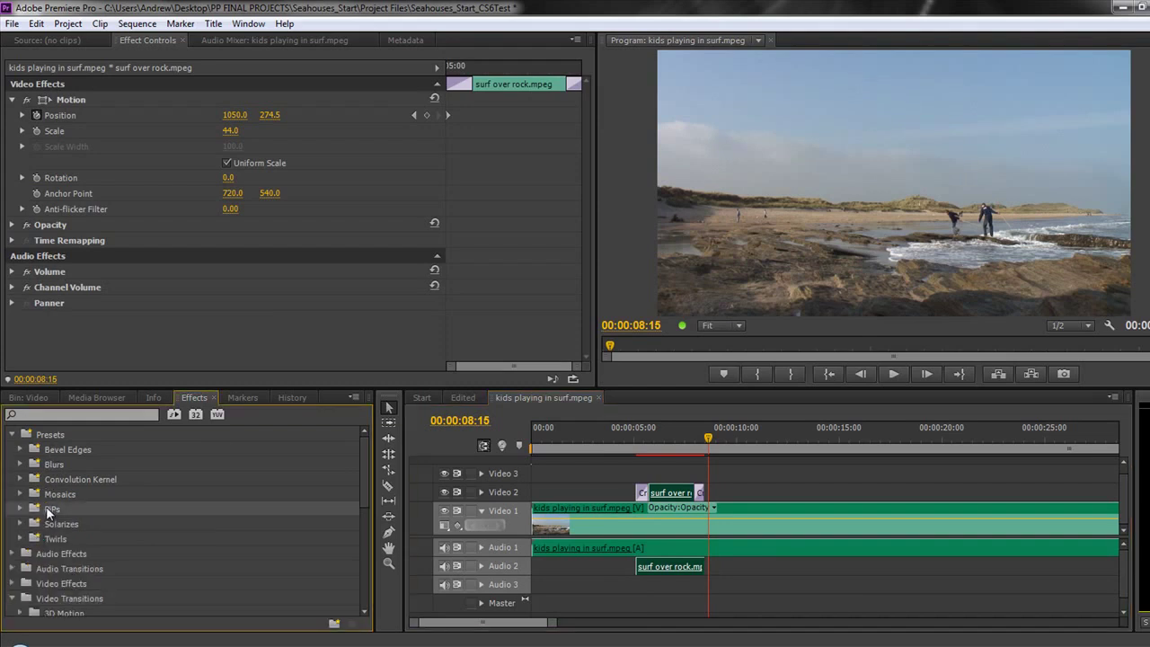